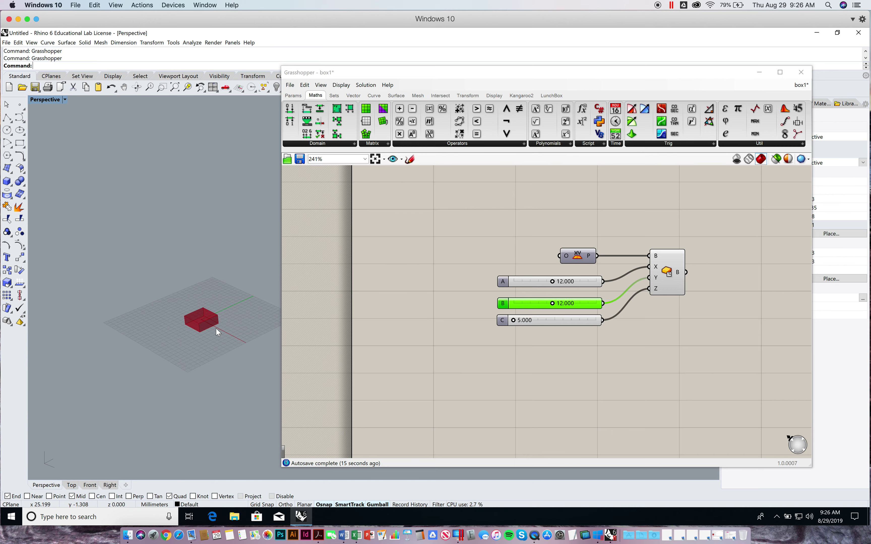
Set the maximum of slider C, which drives the box's Z size, to 200.
{"action": "double_click", "coordinate": [522, 320]}
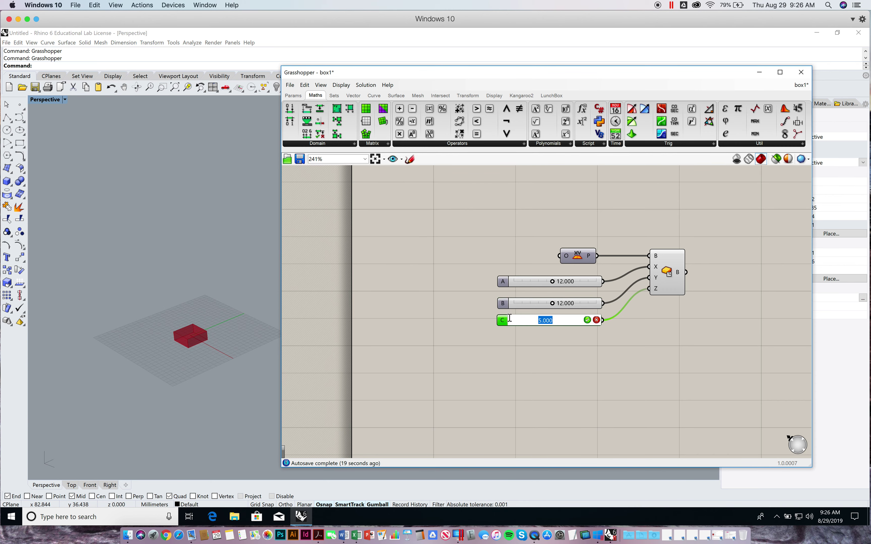
{"action": "left_click", "coordinate": [587, 320]}
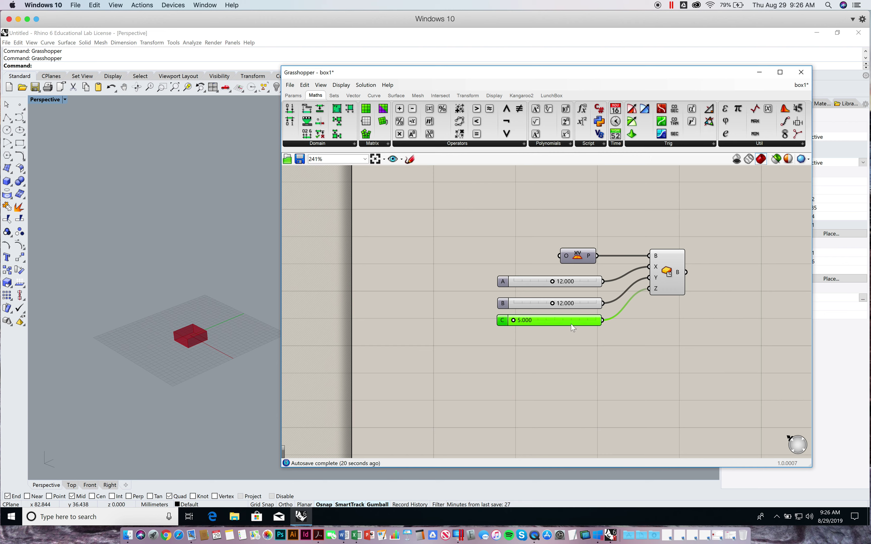
{"action": "double_click", "coordinate": [503, 320]}
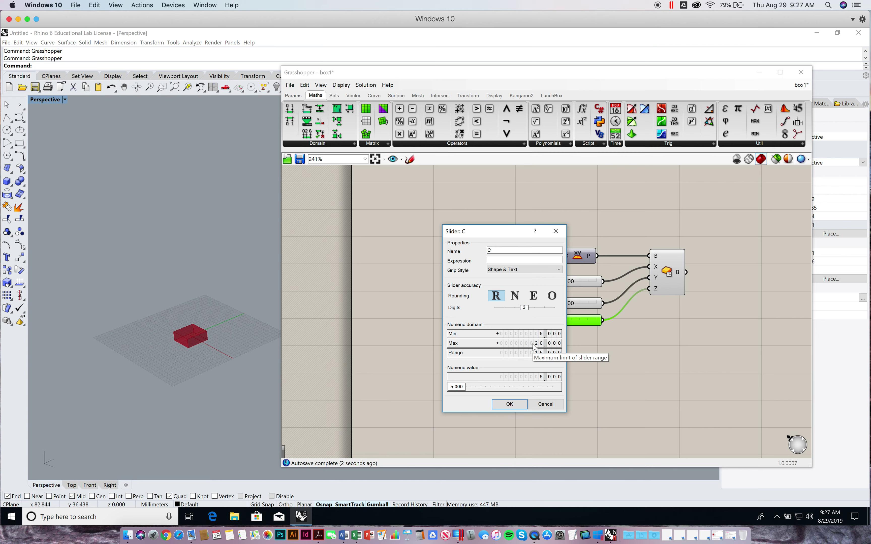
{"action": "left_click_drag", "start_coordinate": [507, 231], "coordinate": [427, 228]}
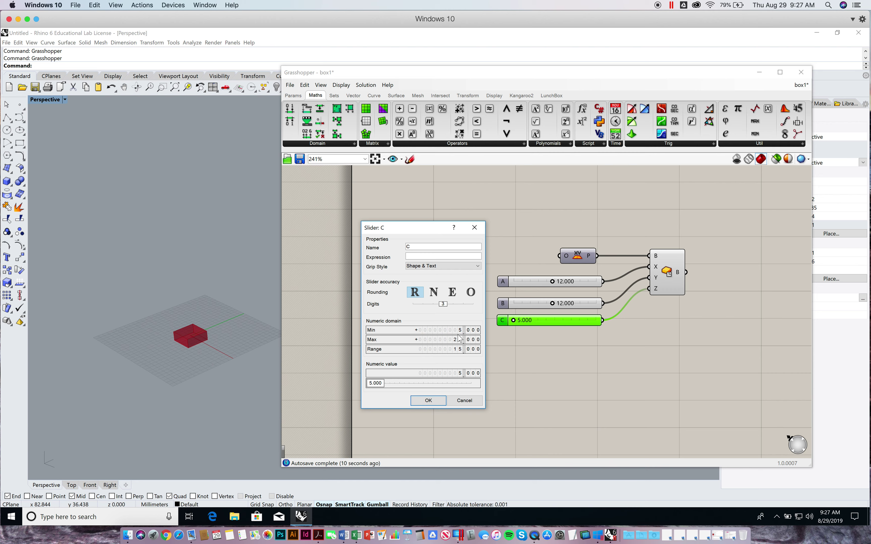
{"action": "type", "text": "0"}
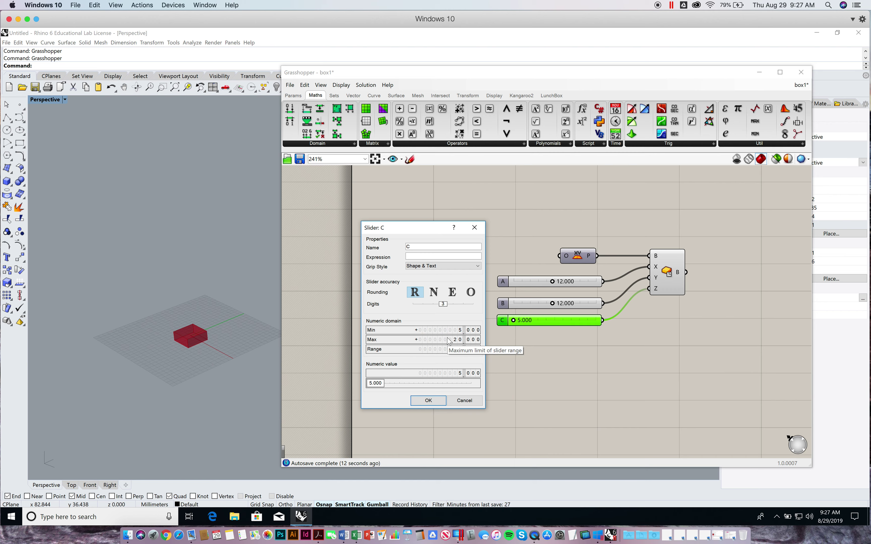
{"action": "double_click", "coordinate": [449, 340]}
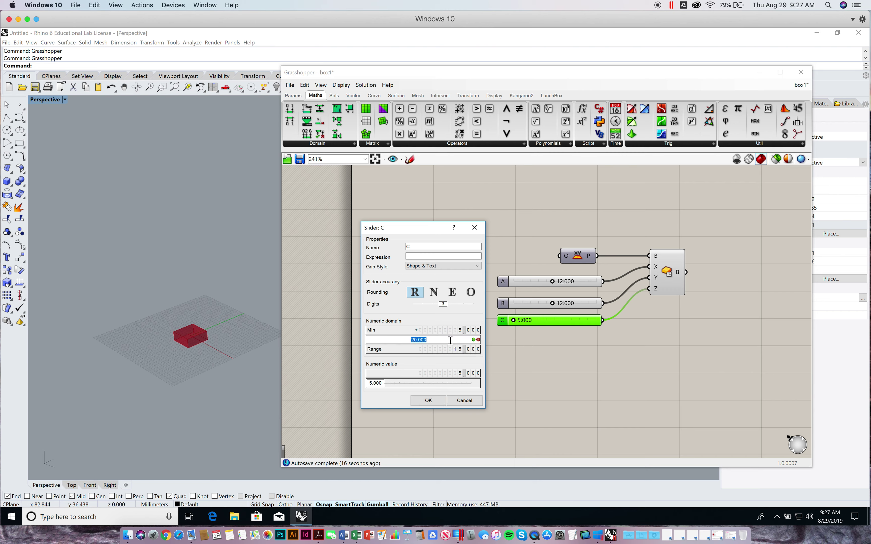
{"action": "type", "text": "200"}
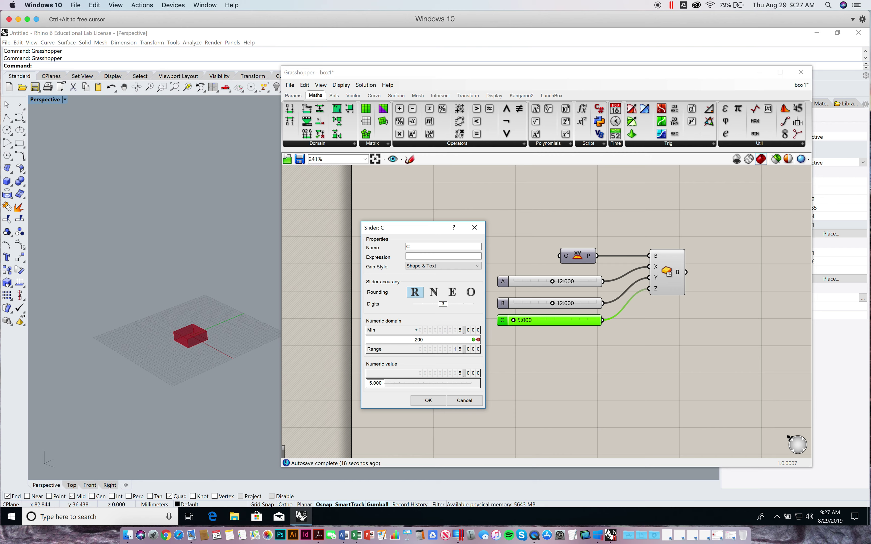
{"action": "key", "text": "Return"}
{"action": "left_click", "coordinate": [428, 401]}
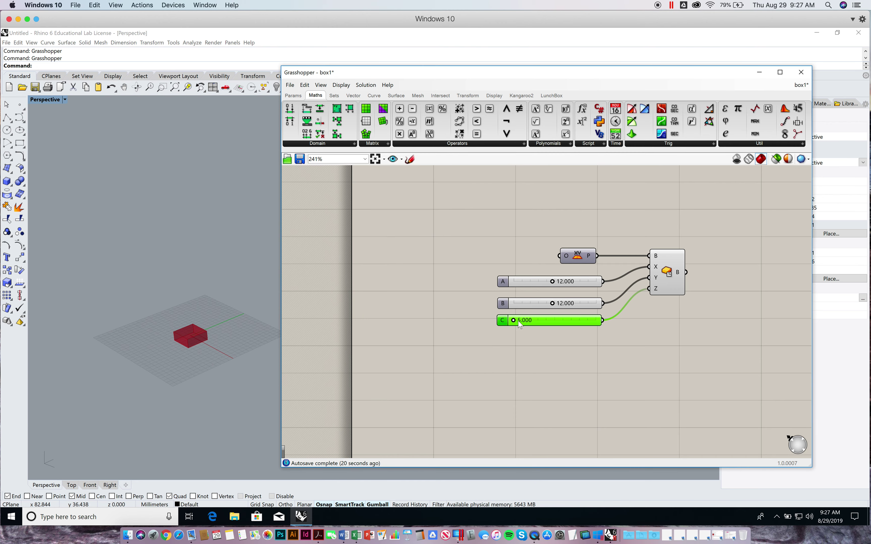
Switch slider C to whole-number rounding and set its value to 144.
{"action": "left_click_drag", "start_coordinate": [514, 322], "coordinate": [575, 324]}
{"action": "double_click", "coordinate": [506, 320]}
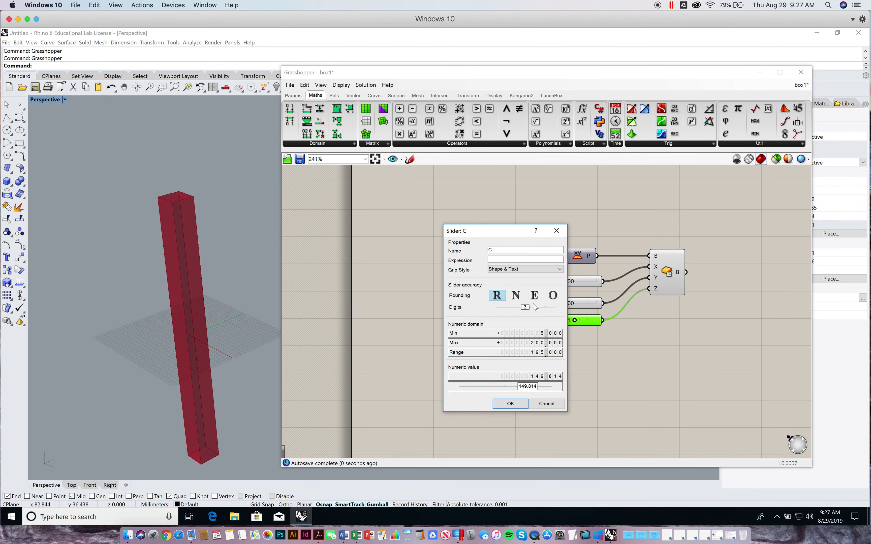
{"action": "left_click", "coordinate": [516, 296]}
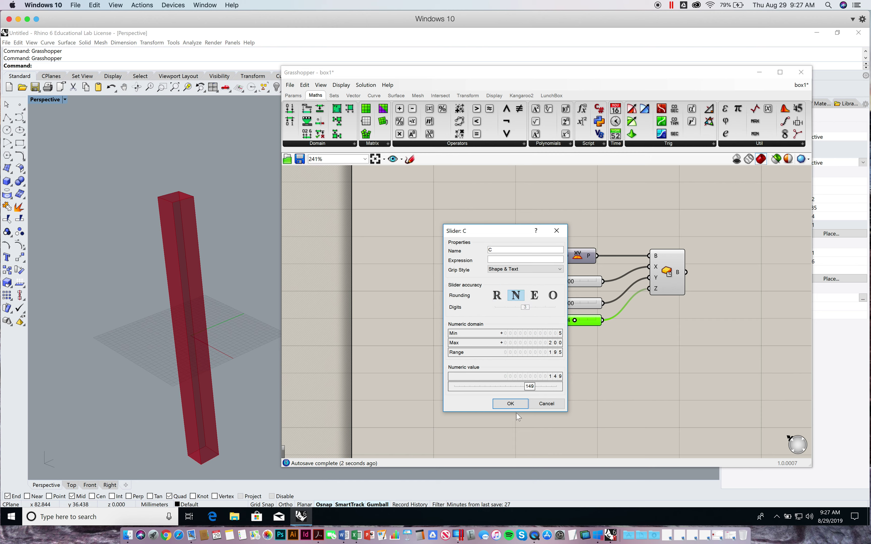
{"action": "key", "text": "Return"}
{"action": "left_click_drag", "start_coordinate": [575, 320], "coordinate": [572, 323]}
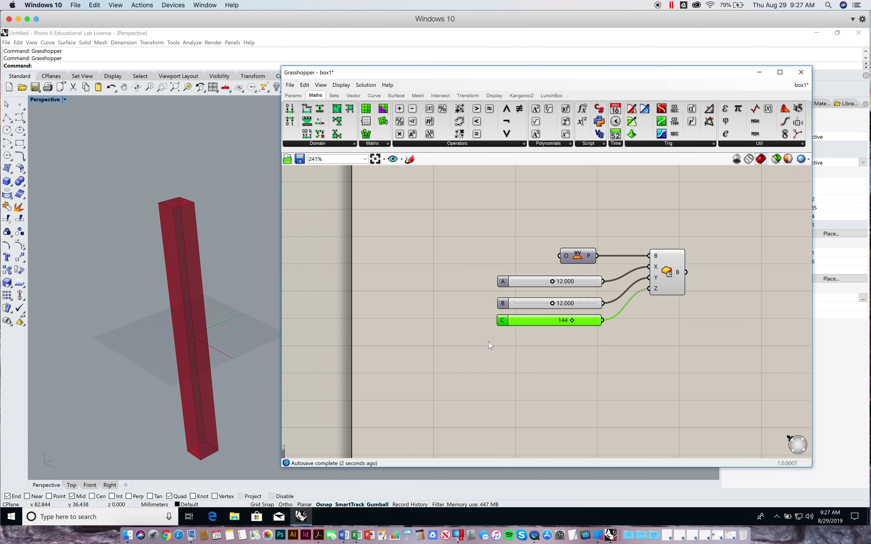
Move slider B up on the canvas so it sits closer to slider A.
{"action": "left_click_drag", "start_coordinate": [503, 307], "coordinate": [503, 302]}
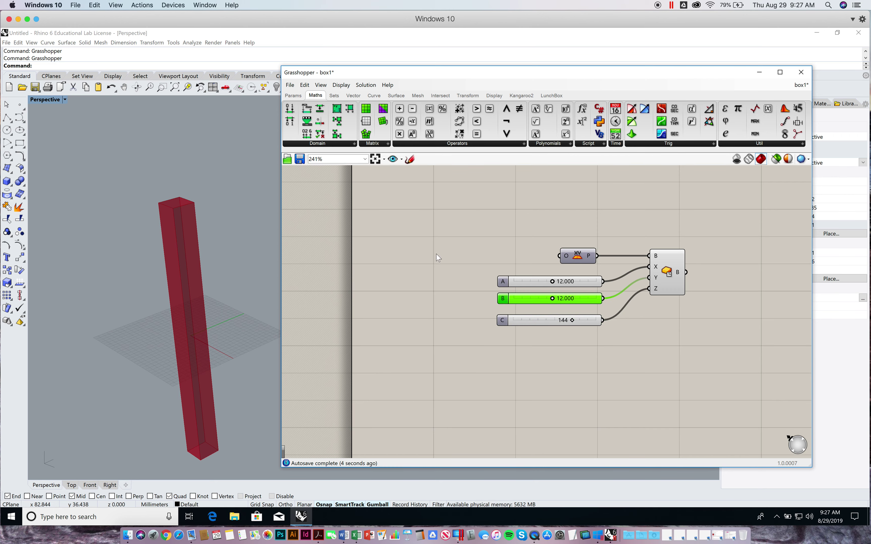
{"action": "right_click_drag", "start_coordinate": [464, 240], "coordinate": [508, 238]}
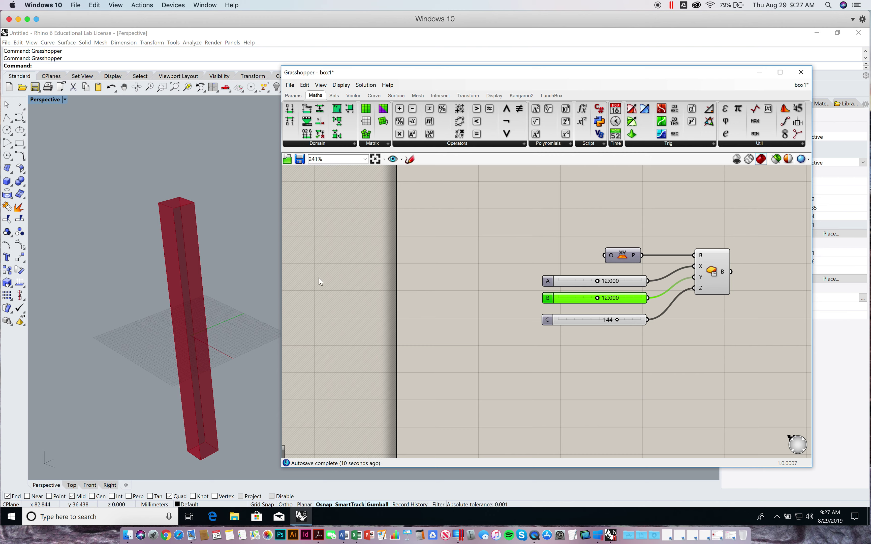
{"action": "right_click_drag", "start_coordinate": [202, 288], "coordinate": [204, 319]}
{"action": "scroll", "coordinate": [183, 300], "scroll_direction": "down", "scroll_amount": 10}
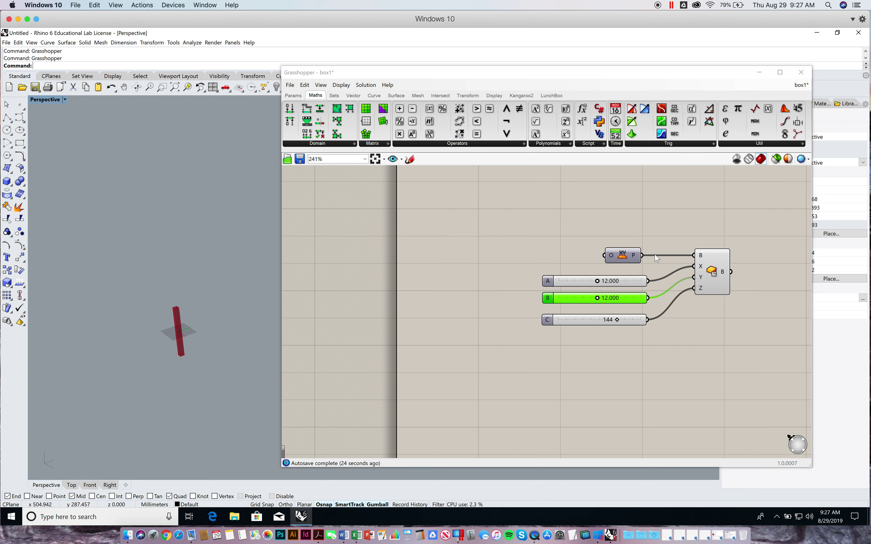
Rearrange the definition by nudging the box component slightly up and moving the XY Plane component higher above the sliders.
{"action": "left_click_drag", "start_coordinate": [622, 259], "coordinate": [625, 259]}
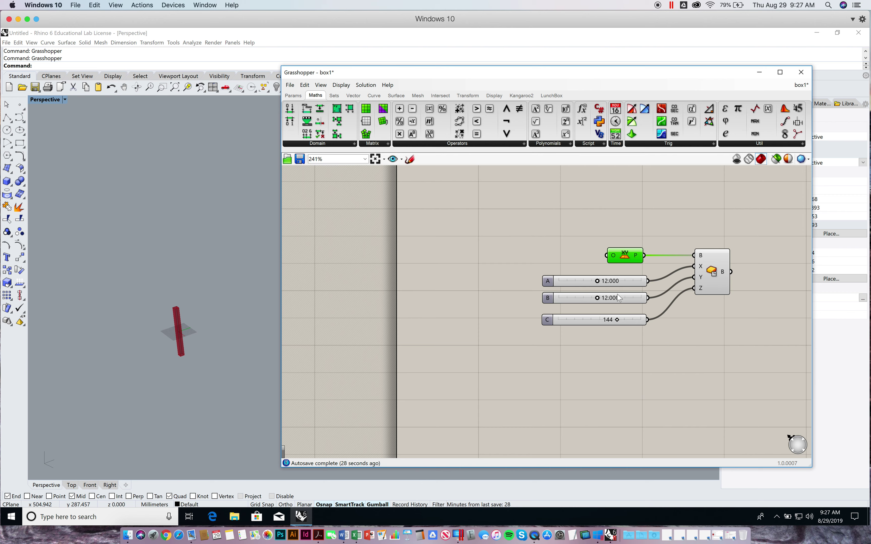
{"action": "left_click", "coordinate": [696, 198]}
{"action": "left_click_drag", "start_coordinate": [716, 280], "coordinate": [718, 277]}
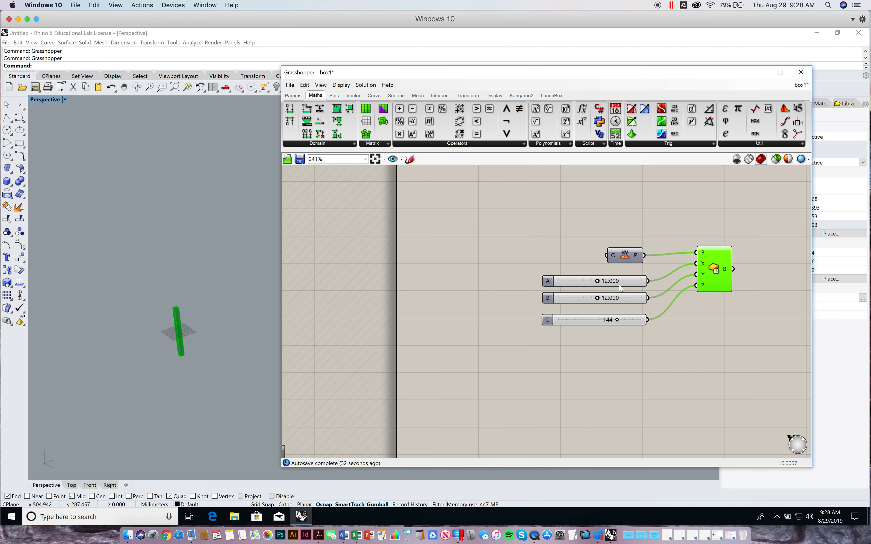
{"action": "left_click", "coordinate": [548, 283]}
{"action": "left_click", "coordinate": [550, 297]}
{"action": "left_click", "coordinate": [547, 319]}
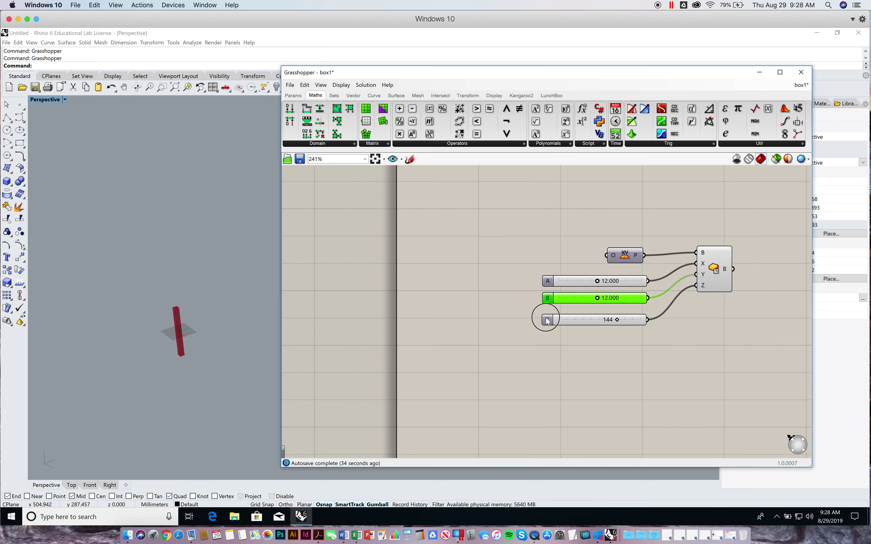
{"action": "left_click", "coordinate": [629, 253]}
{"action": "left_click_drag", "start_coordinate": [629, 253], "coordinate": [629, 242]}
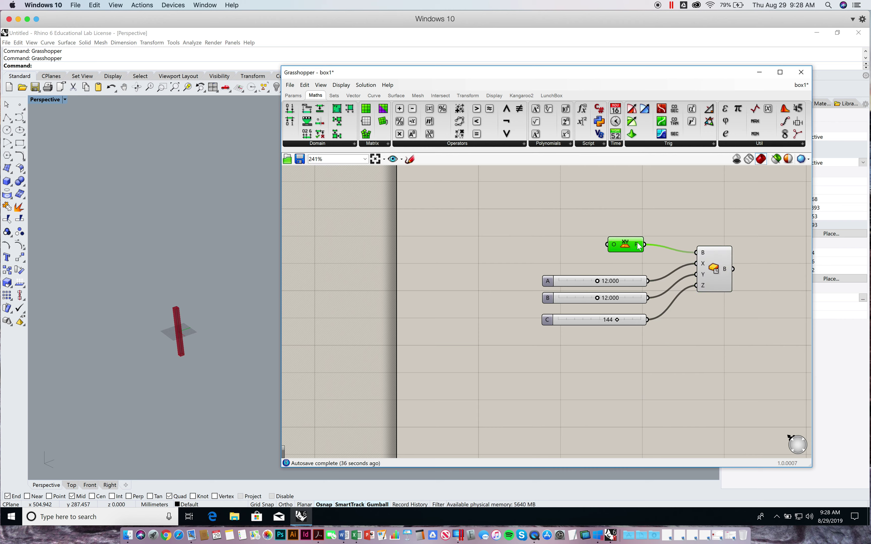
Add a Construct Point component to the empty canvas area up and to the left of the XY Plane component.
{"action": "mouse_move", "coordinate": [704, 256]}
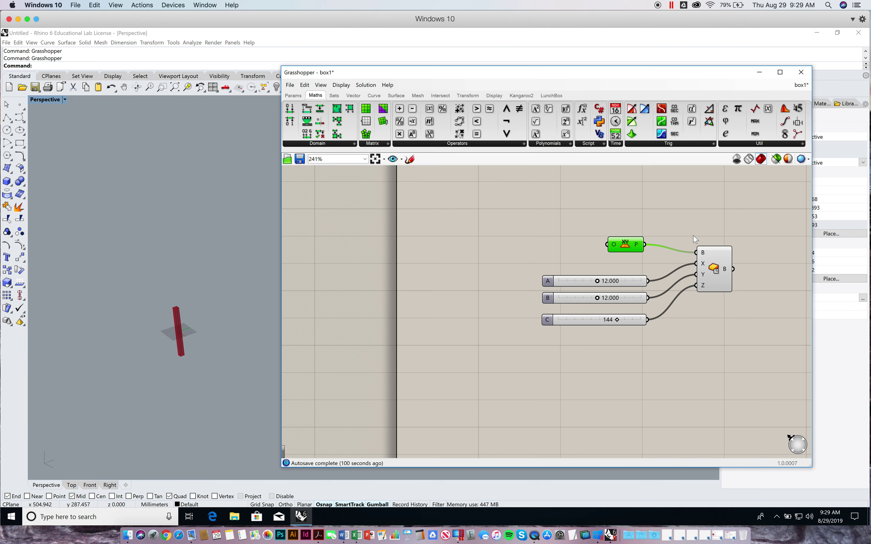
{"action": "mouse_move", "coordinate": [705, 254]}
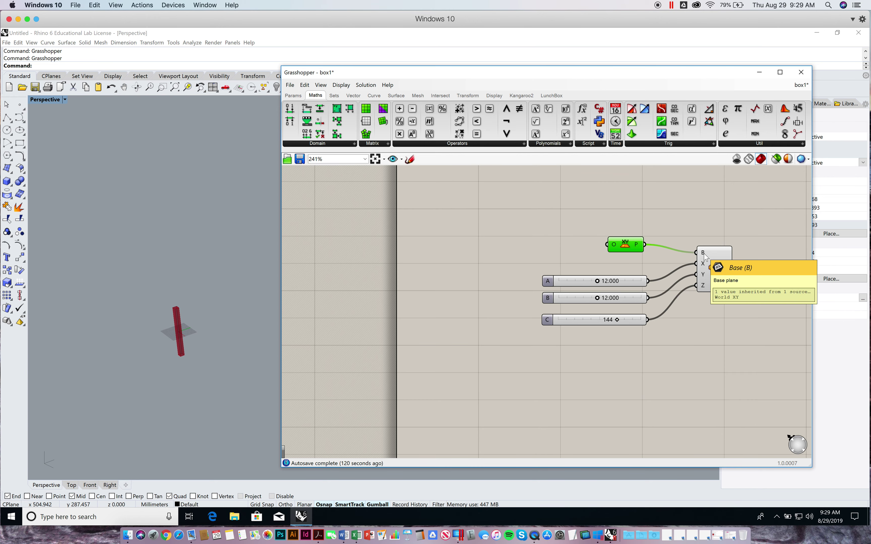
{"action": "right_click_drag", "start_coordinate": [615, 215], "coordinate": [614, 224]}
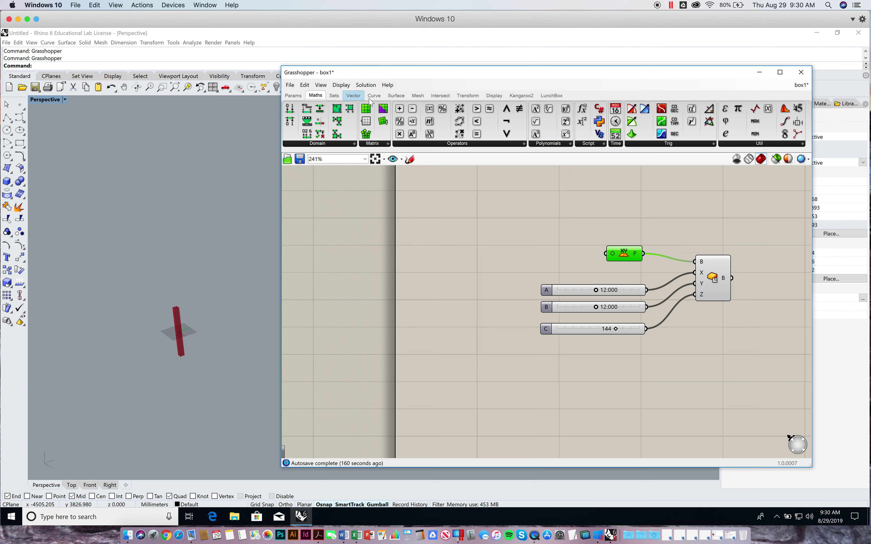
{"action": "mouse_move", "coordinate": [405, 99]}
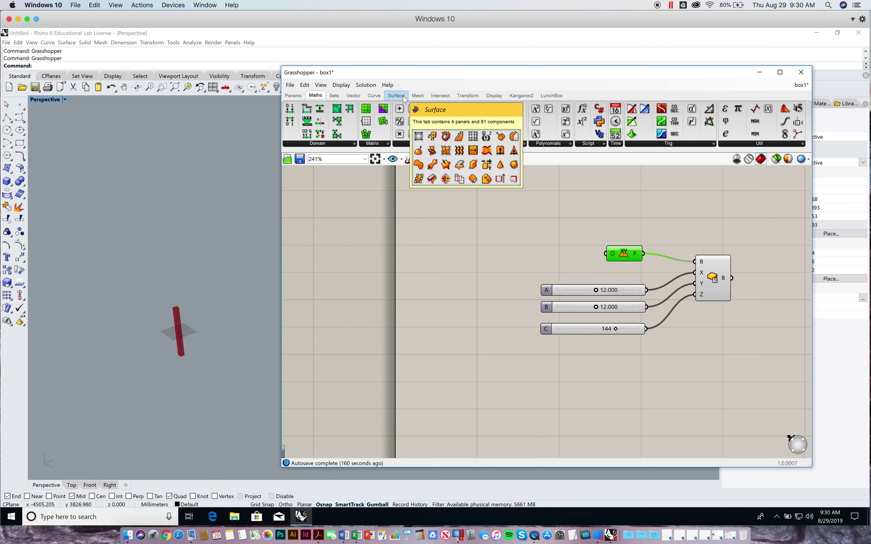
{"action": "left_click", "coordinate": [354, 96]}
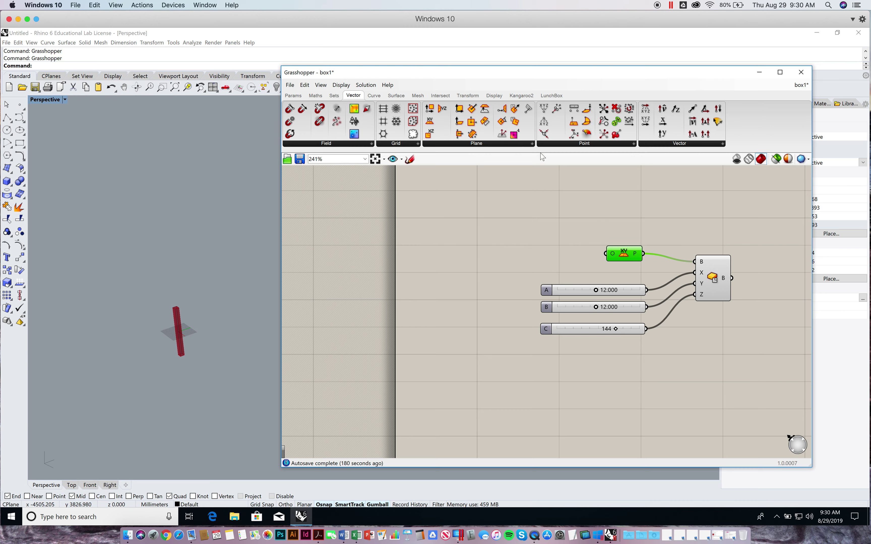
{"action": "left_click", "coordinate": [552, 143]}
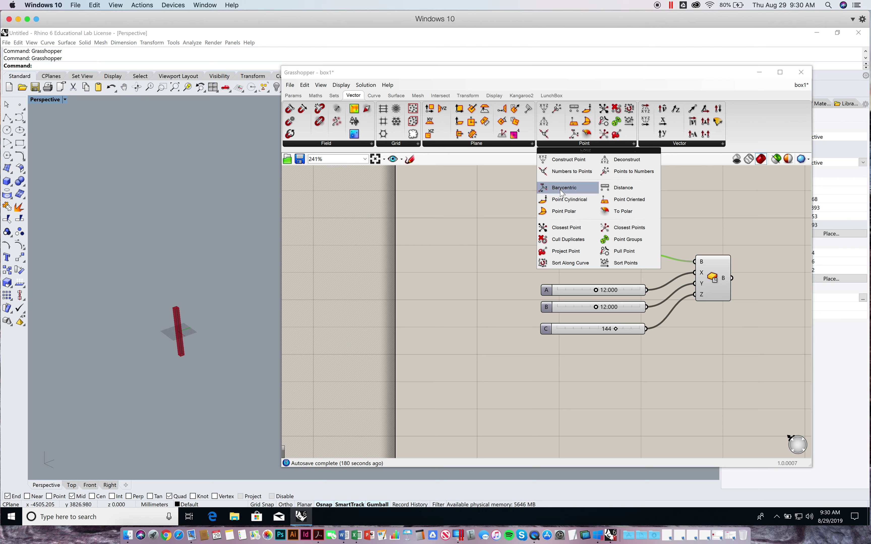
{"action": "left_click", "coordinate": [500, 220]}
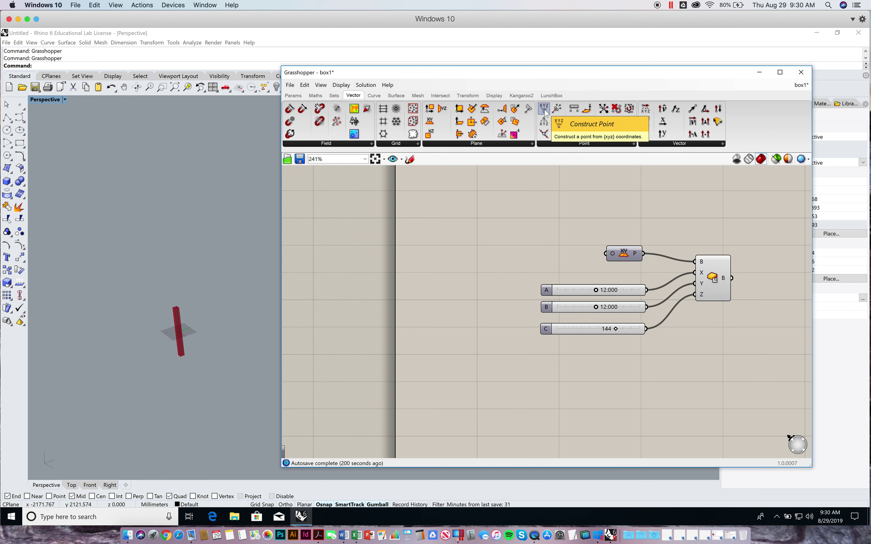
{"action": "left_click_drag", "start_coordinate": [545, 111], "coordinate": [437, 206]}
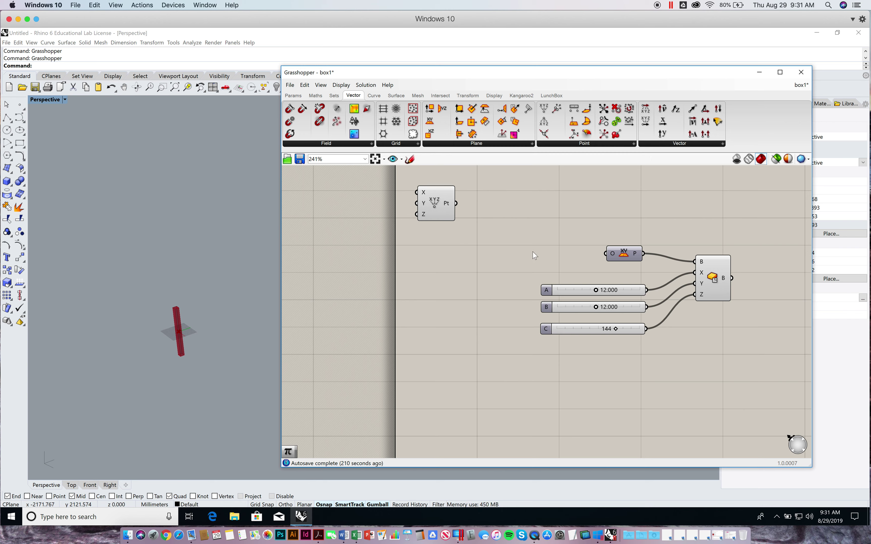
{"action": "mouse_move", "coordinate": [613, 252]}
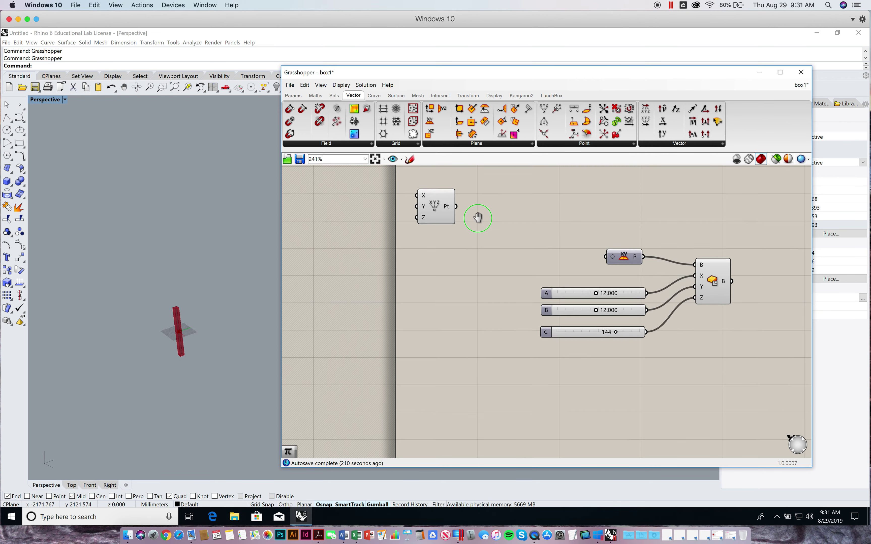
{"action": "right_click_drag", "start_coordinate": [437, 209], "coordinate": [508, 231]}
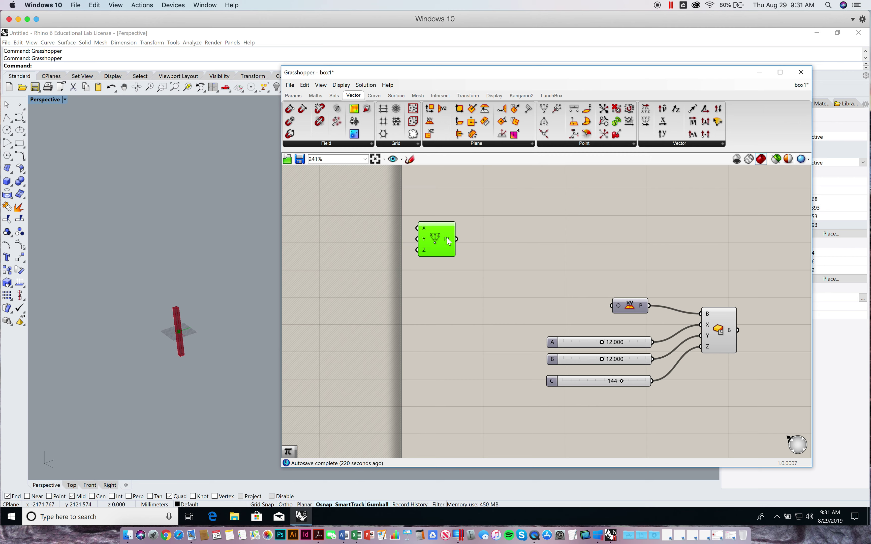
Examine the Construct Point component's X, Y and Z inputs and where its point lies relative to the box in the perspective view.
{"action": "mouse_move", "coordinate": [447, 237]}
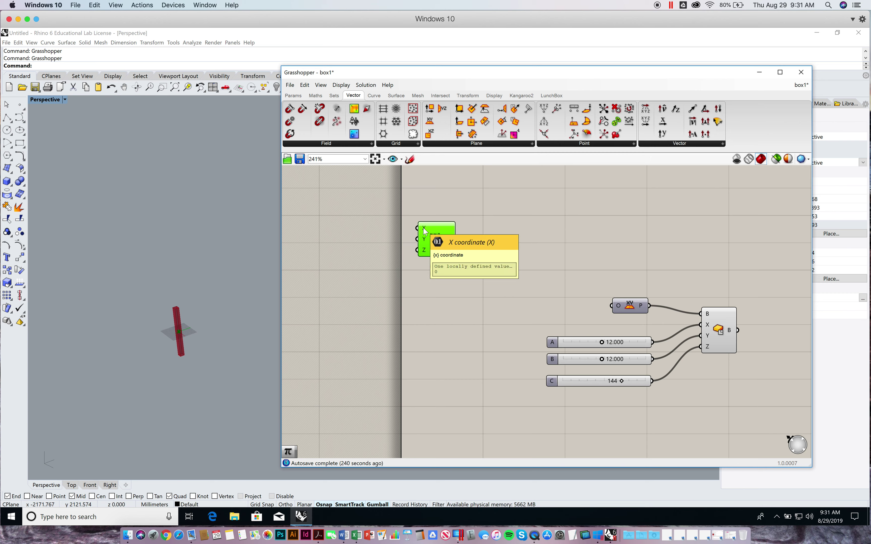
{"action": "mouse_move", "coordinate": [423, 251]}
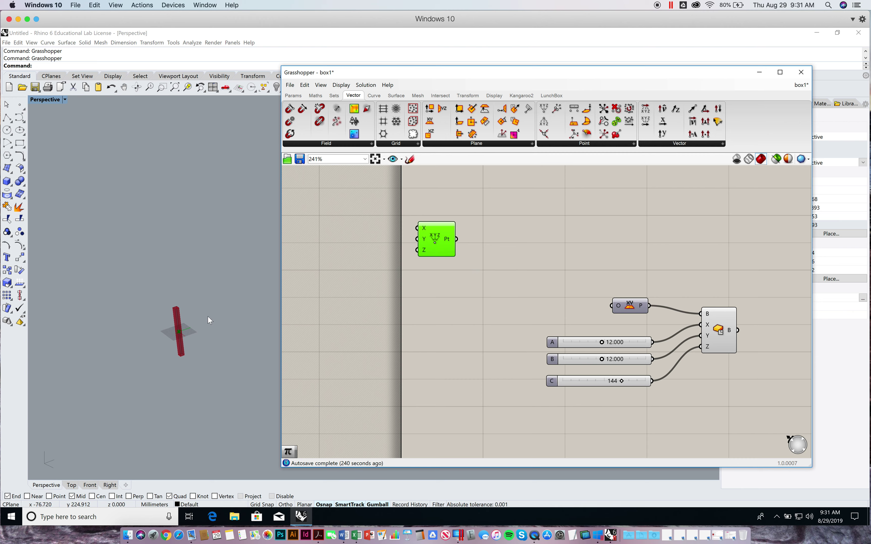
{"action": "right_click_drag", "start_coordinate": [208, 316], "coordinate": [187, 321]}
{"action": "scroll", "coordinate": [188, 322], "scroll_direction": "up", "scroll_amount": 5}
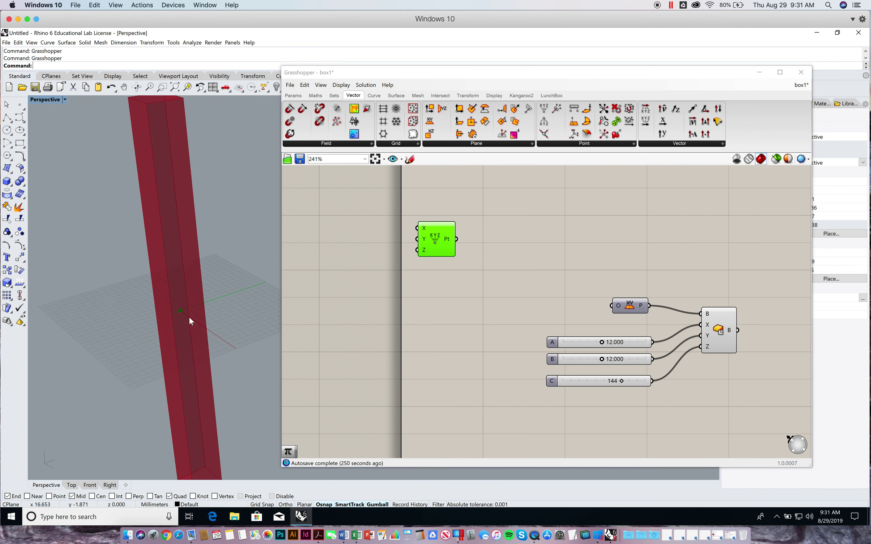
{"action": "scroll", "coordinate": [181, 310], "scroll_direction": "up", "scroll_amount": 5}
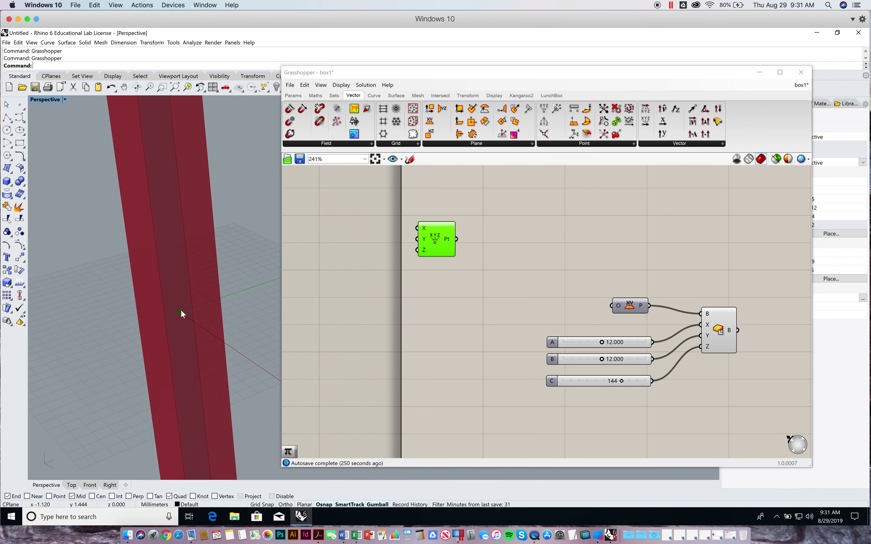
{"action": "scroll", "coordinate": [175, 313], "scroll_direction": "down", "scroll_amount": 10}
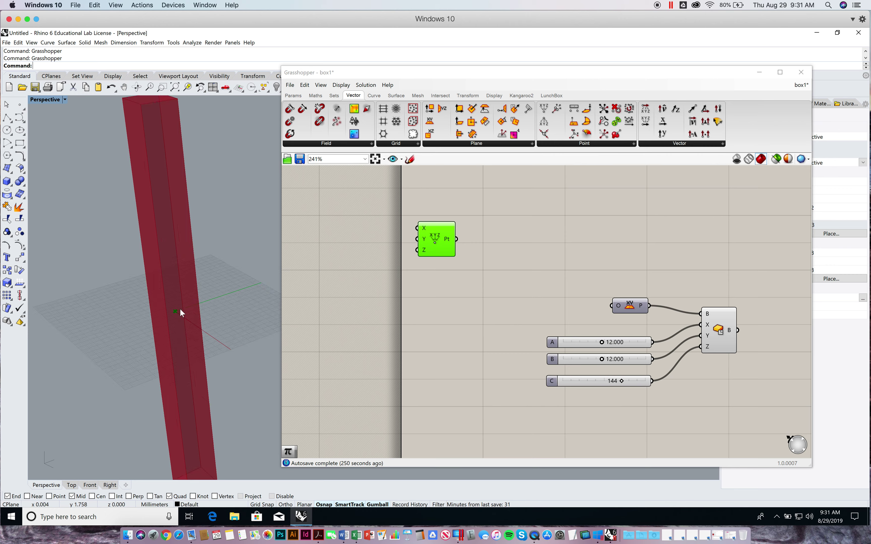
{"action": "left_click", "coordinate": [379, 302]}
{"action": "left_click", "coordinate": [458, 305]}
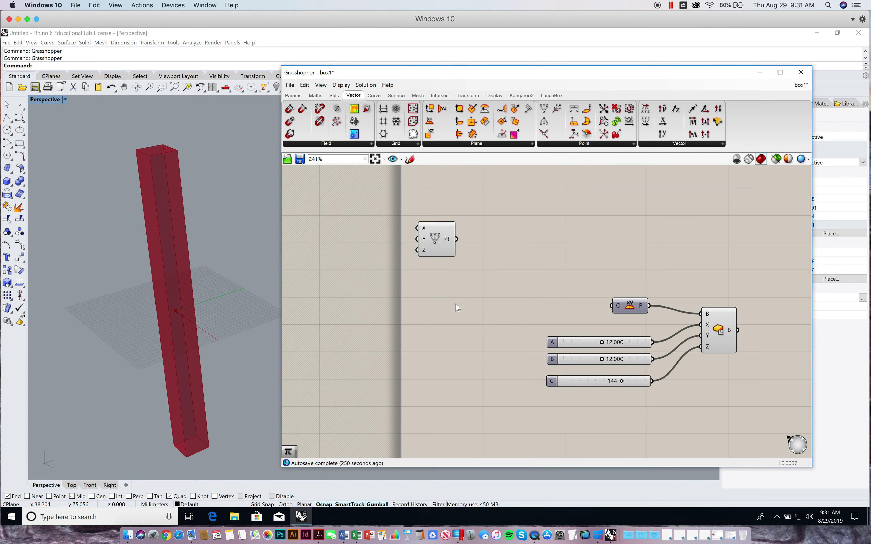
{"action": "scroll", "coordinate": [441, 291], "scroll_direction": "down", "scroll_amount": 1}
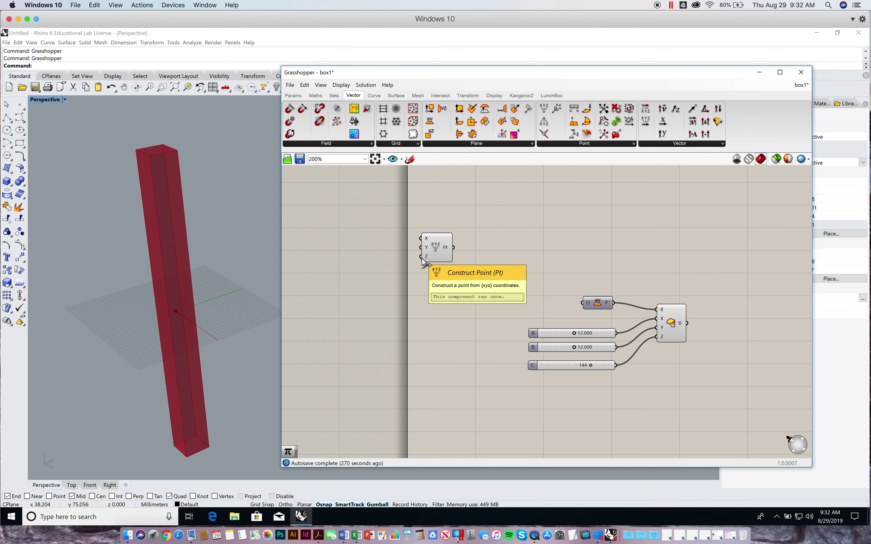
{"action": "right_click_drag", "start_coordinate": [466, 217], "coordinate": [518, 212]}
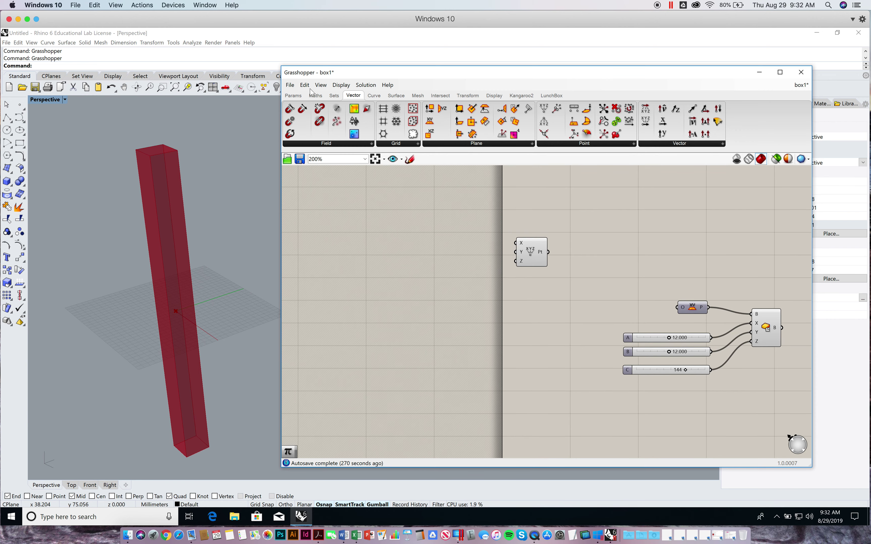
{"action": "left_click", "coordinate": [293, 96]}
{"action": "left_click_drag", "start_coordinate": [498, 108], "coordinate": [415, 220]}
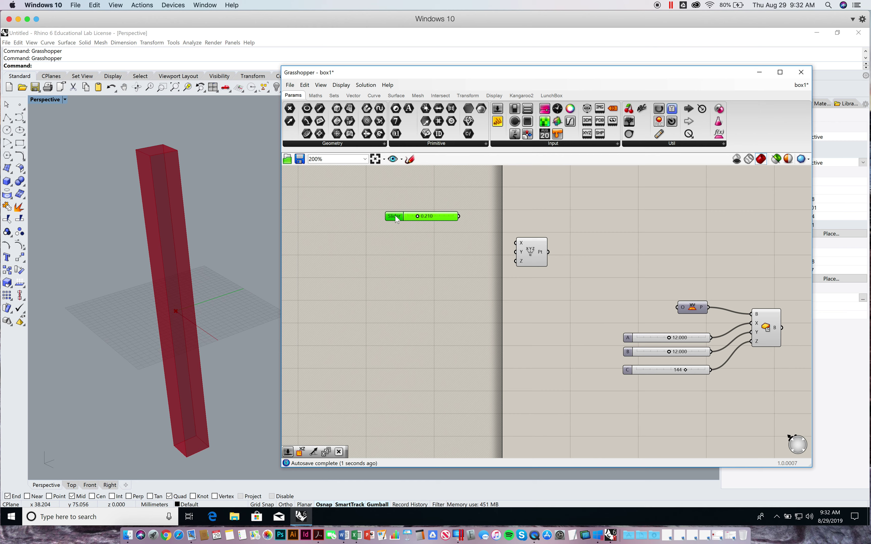
{"action": "mouse_move", "coordinate": [396, 219]}
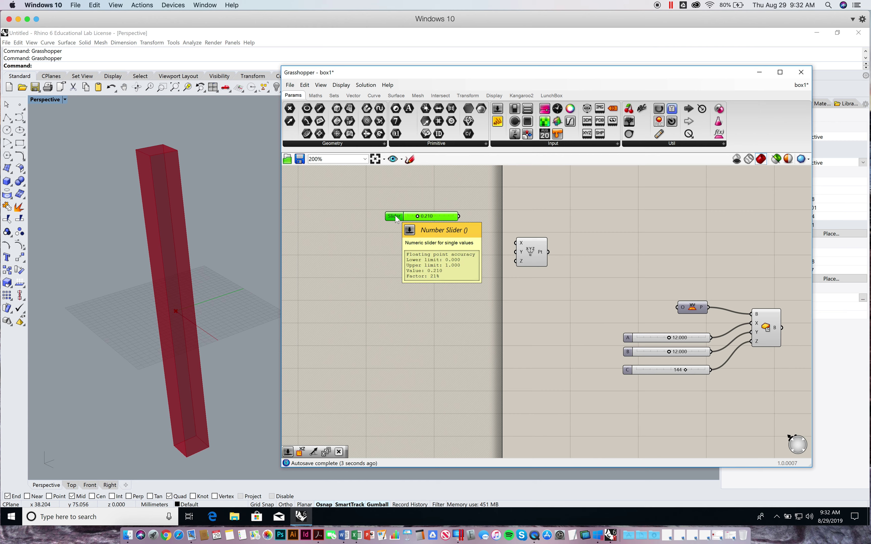
{"action": "key", "text": "Delete"}
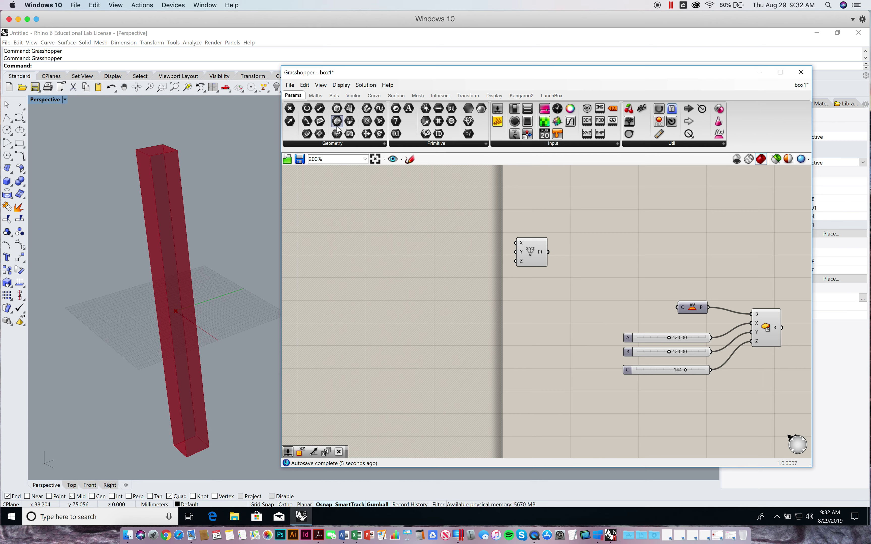
Add a Series component to the empty canvas area up and to the left of the Construct Point component.
{"action": "left_click", "coordinate": [335, 96]}
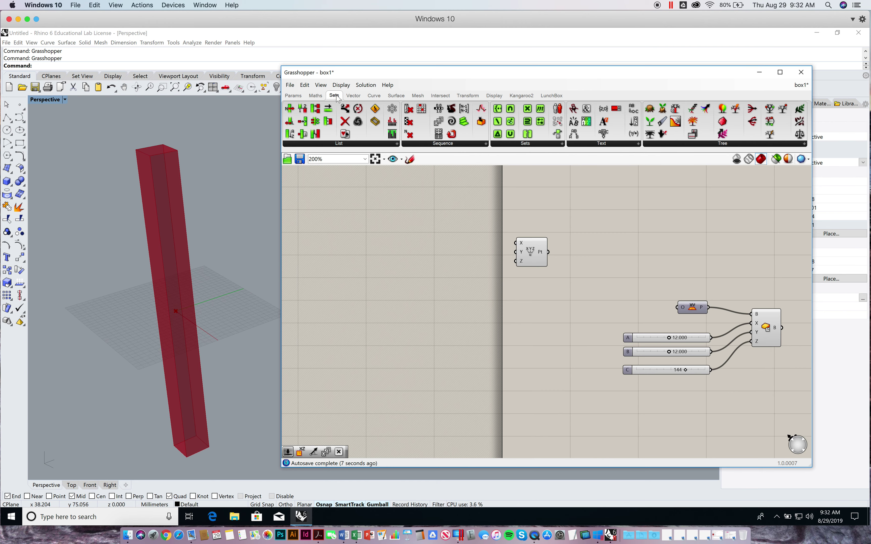
{"action": "left_click", "coordinate": [428, 143]}
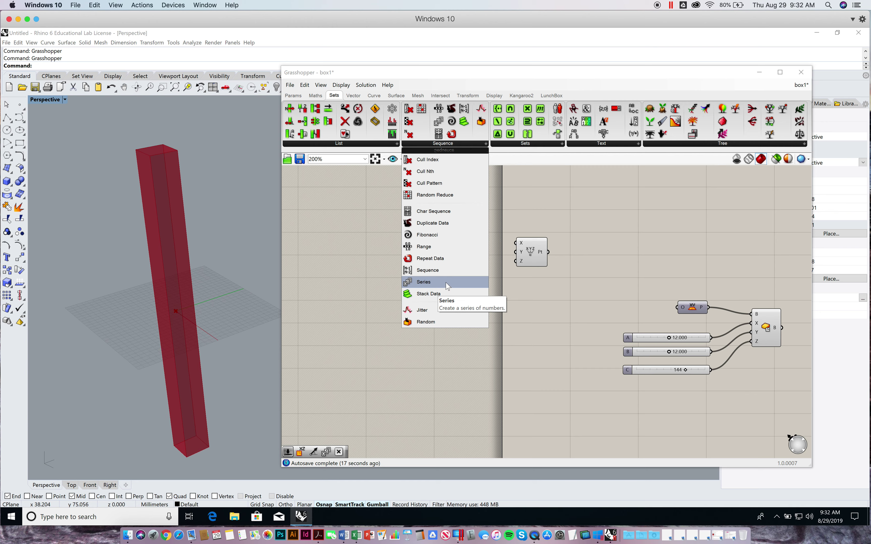
{"action": "left_click", "coordinate": [429, 284]}
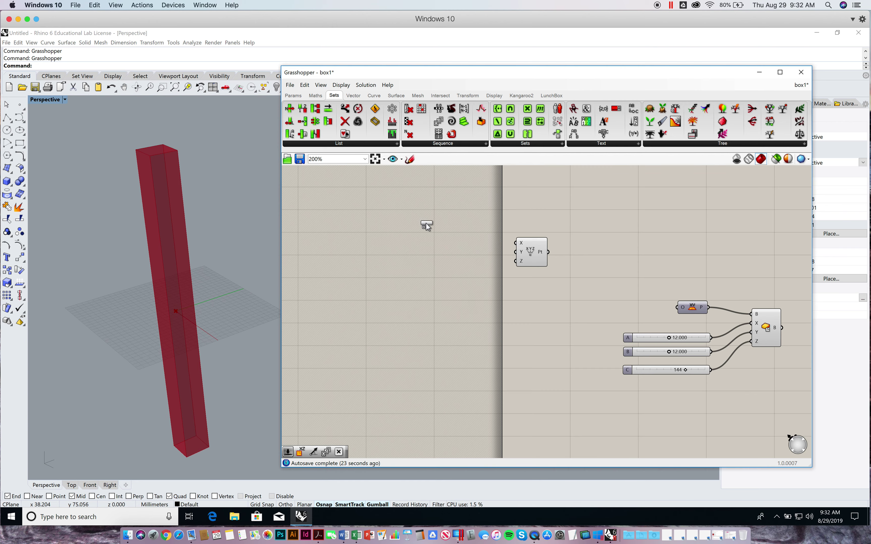
{"action": "left_click", "coordinate": [426, 225]}
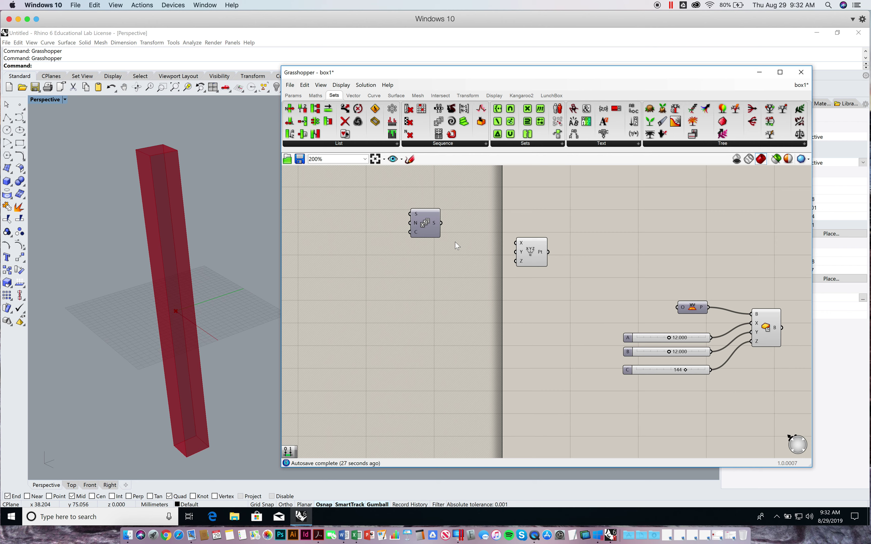
{"action": "double_click", "coordinate": [512, 193]}
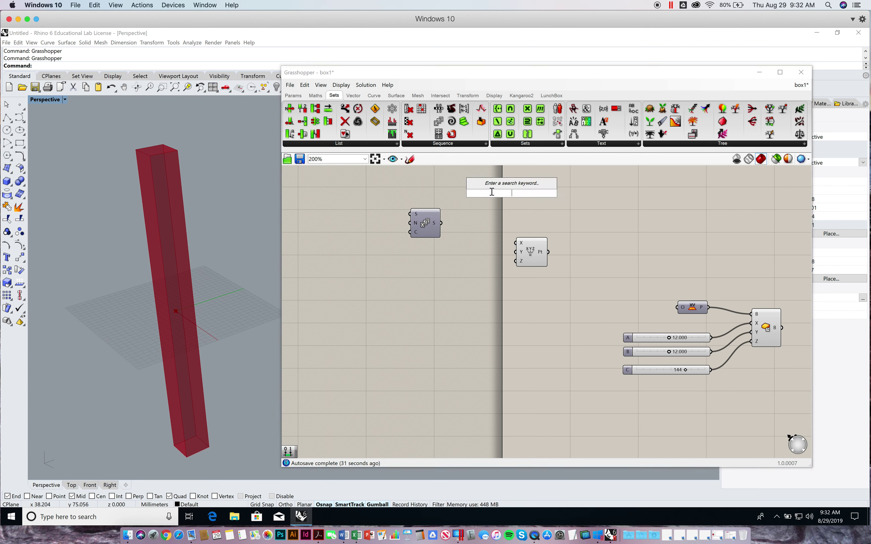
{"action": "type", "text": "series"}
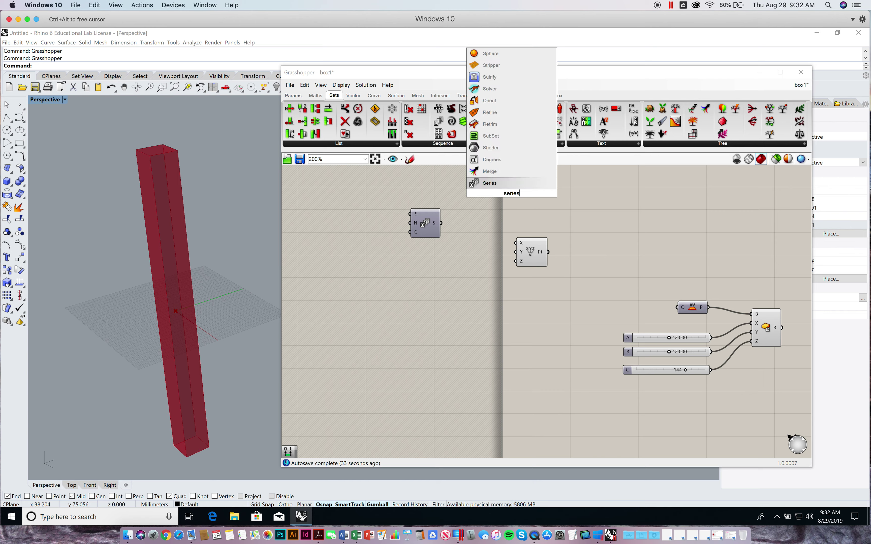
{"action": "key", "text": "Return"}
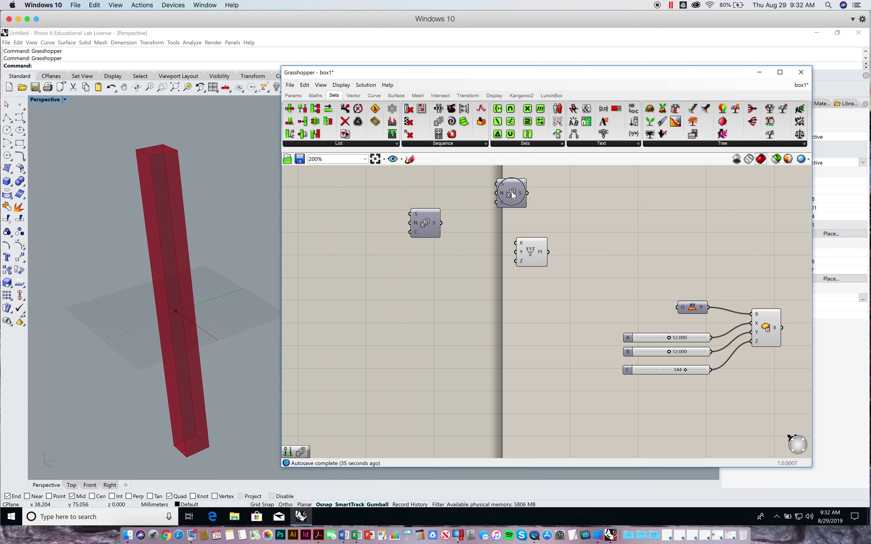
{"action": "left_click", "coordinate": [512, 194]}
{"action": "key", "text": "Delete"}
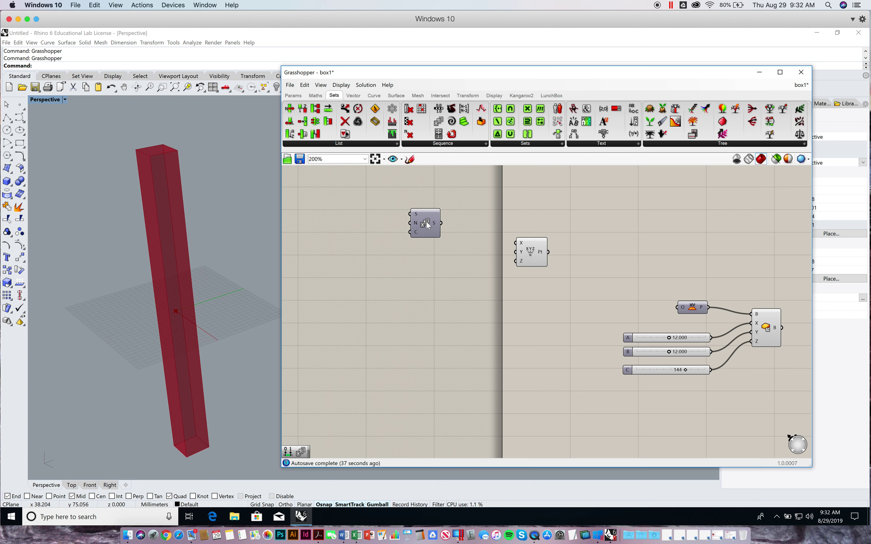
Nudge the Series component slightly up on the canvas and examine its start, step and count inputs and its output list.
{"action": "left_click_drag", "start_coordinate": [428, 225], "coordinate": [435, 222]}
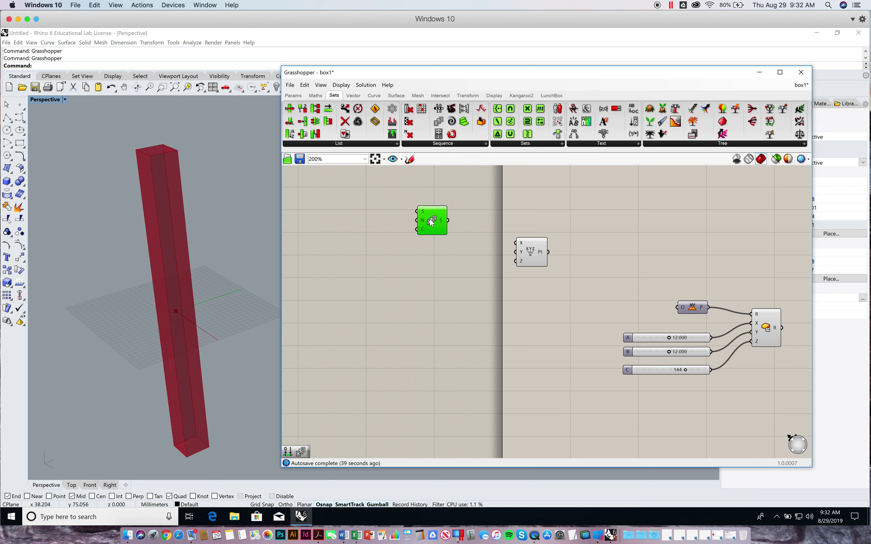
{"action": "mouse_move", "coordinate": [424, 215]}
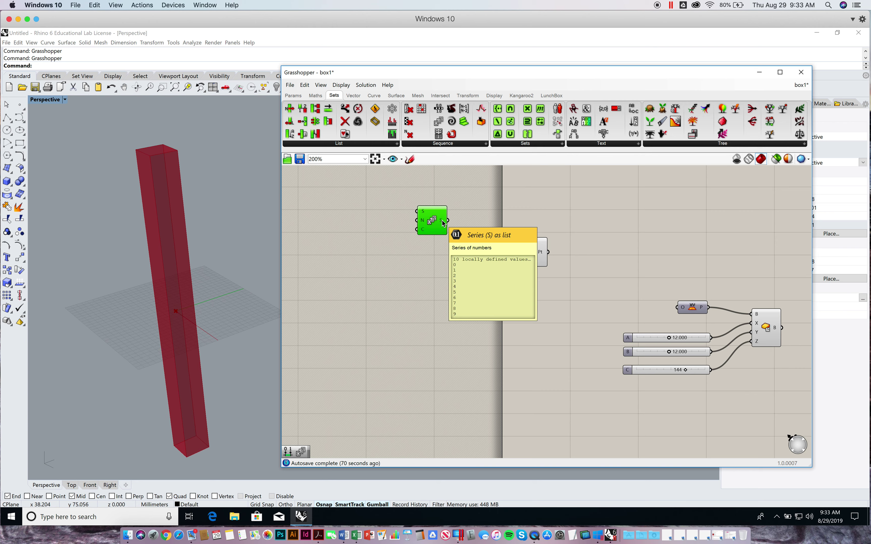
{"action": "left_click", "coordinate": [461, 213]}
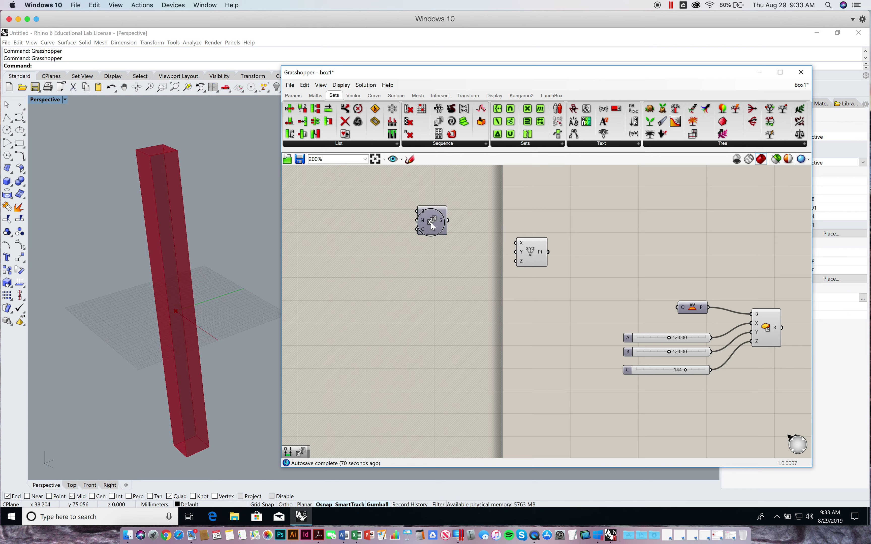
{"action": "left_click_drag", "start_coordinate": [431, 227], "coordinate": [422, 219]}
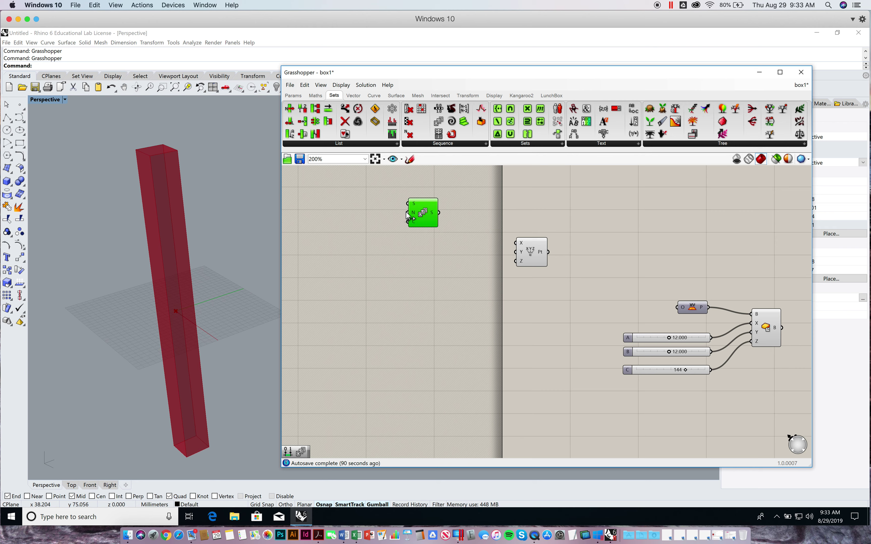
{"action": "mouse_move", "coordinate": [415, 212]}
Connect the Series output to both the X and Y inputs of the Construct Point component and check the resulting point list.
{"action": "left_click_drag", "start_coordinate": [433, 216], "coordinate": [517, 243]}
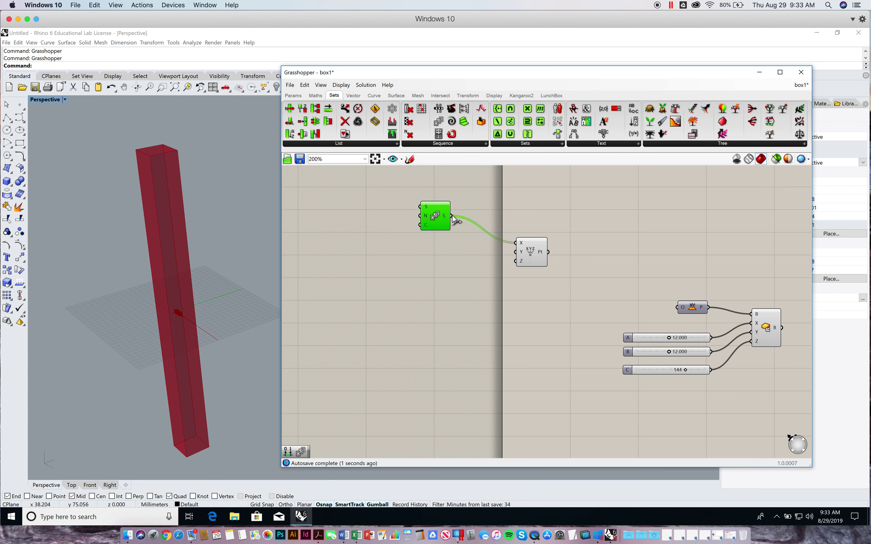
{"action": "left_click_drag", "start_coordinate": [452, 216], "coordinate": [516, 253]}
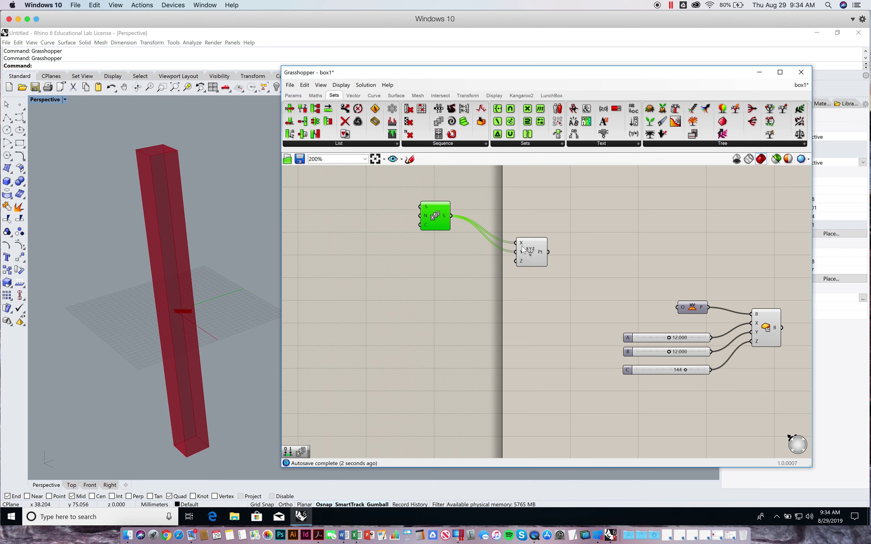
{"action": "mouse_move", "coordinate": [523, 254]}
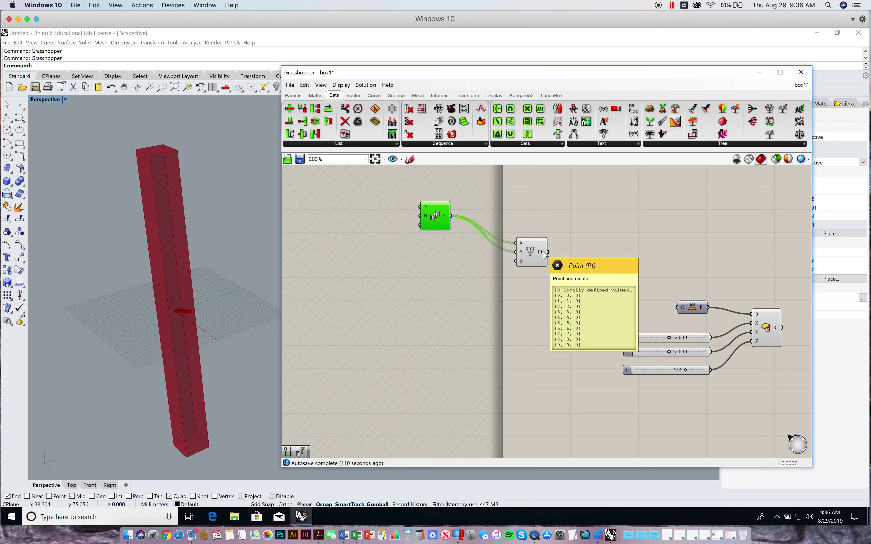
{"action": "left_click", "coordinate": [579, 246]}
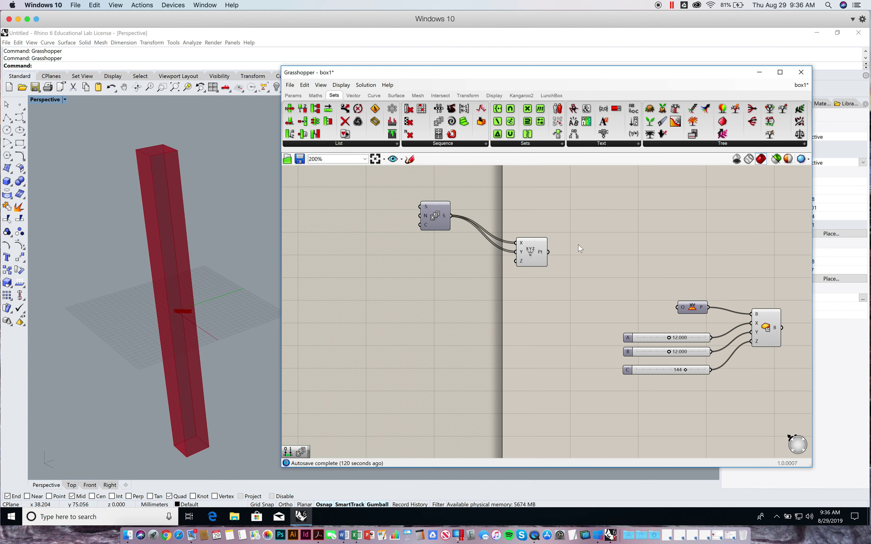
Move the Construct Point component farther from the Series component and inspect its row of points up close in the perspective view.
{"action": "left_click_drag", "start_coordinate": [533, 254], "coordinate": [573, 240]}
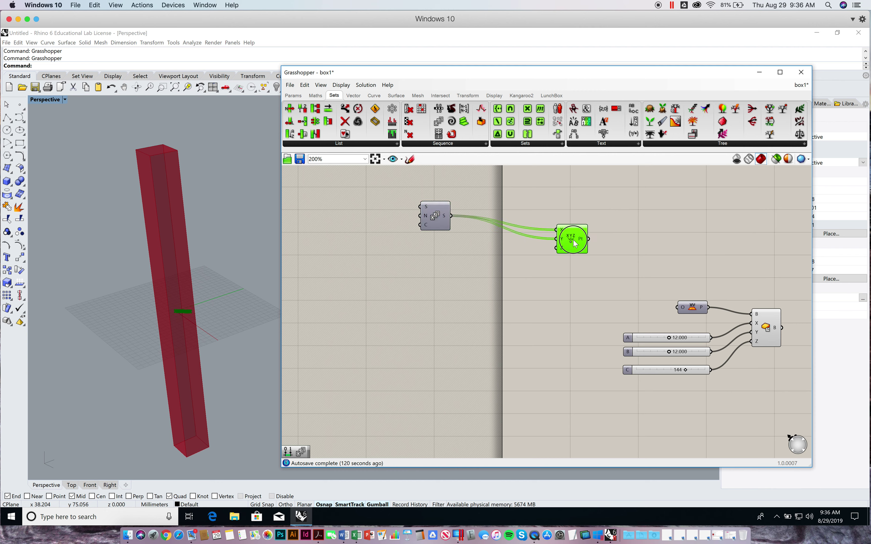
{"action": "mouse_move", "coordinate": [563, 240]}
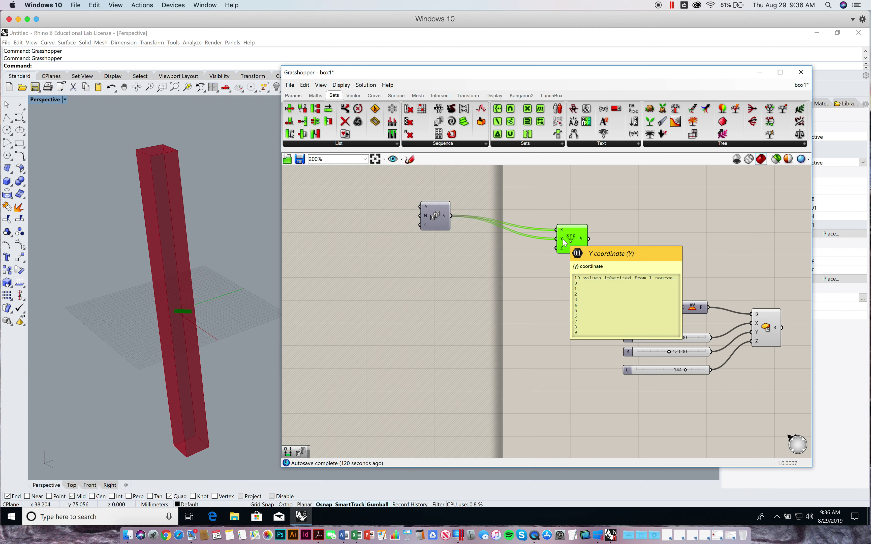
{"action": "right_click_drag", "start_coordinate": [179, 309], "coordinate": [147, 302]}
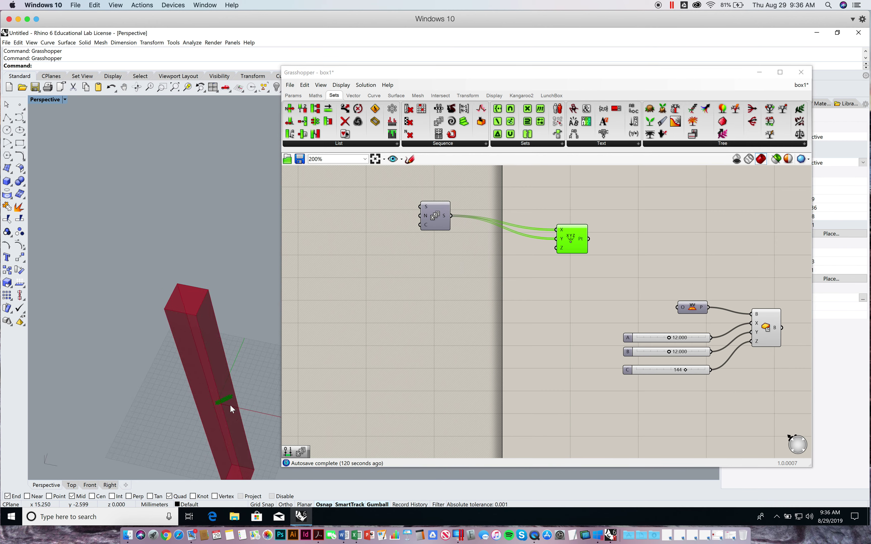
{"action": "scroll", "coordinate": [231, 405], "scroll_direction": "up", "scroll_amount": 10}
{"action": "right_click_drag", "start_coordinate": [193, 393], "coordinate": [192, 337], "text": "shift"}
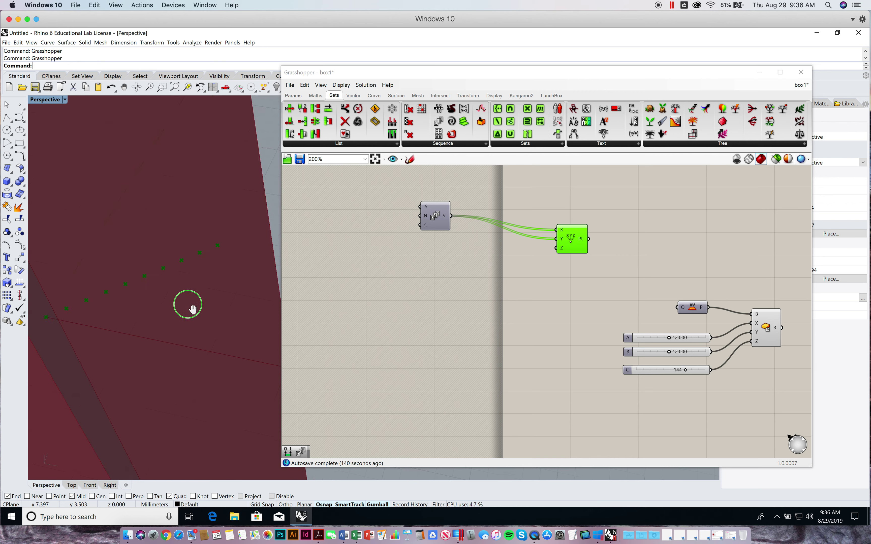
{"action": "scroll", "coordinate": [189, 305], "scroll_direction": "down", "scroll_amount": 5}
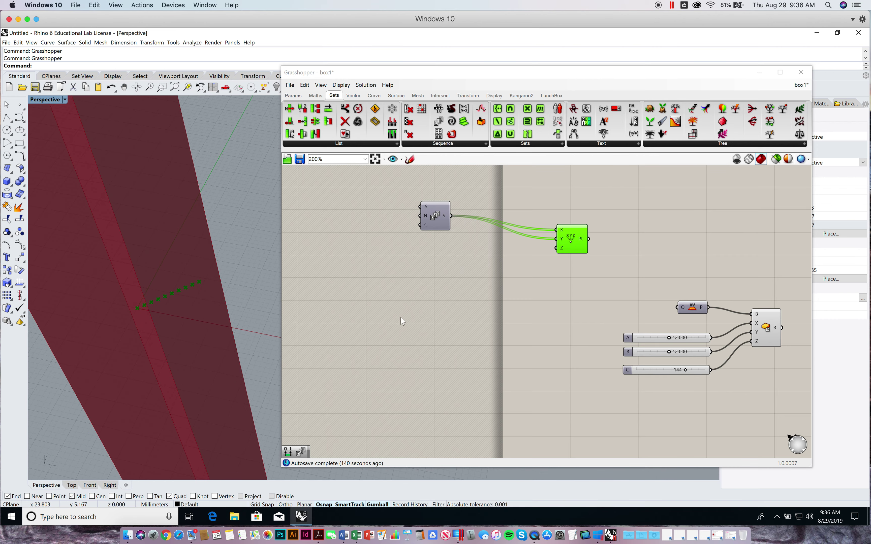
Add a Number Slider to the canvas just left of the Series component.
{"action": "right_click_drag", "start_coordinate": [490, 315], "coordinate": [481, 322]}
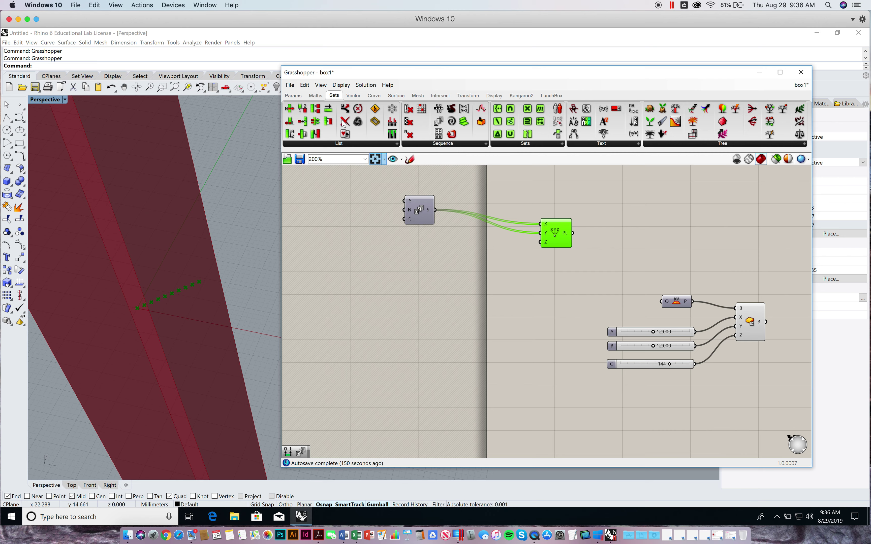
{"action": "left_click", "coordinate": [293, 96]}
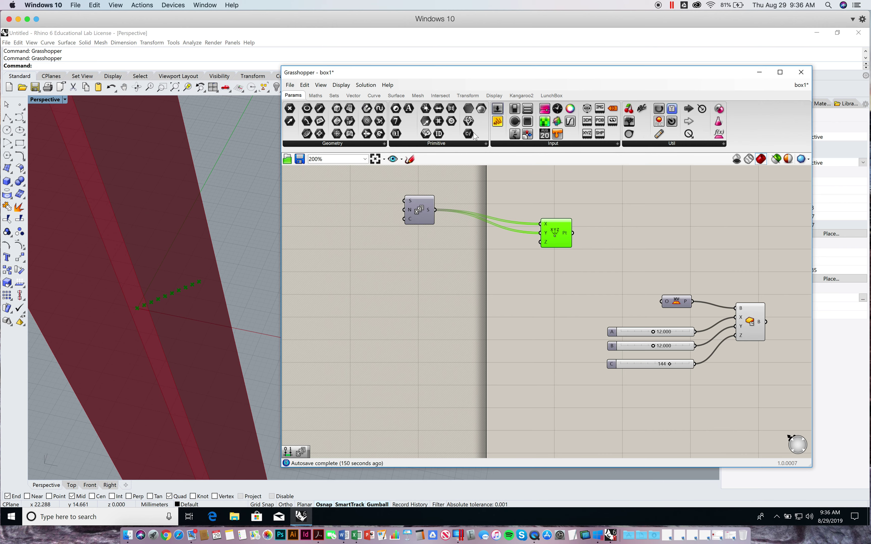
{"action": "left_click_drag", "start_coordinate": [497, 109], "coordinate": [337, 214]}
Set the new slider's maximum limit to 360.
{"action": "double_click", "coordinate": [309, 214]}
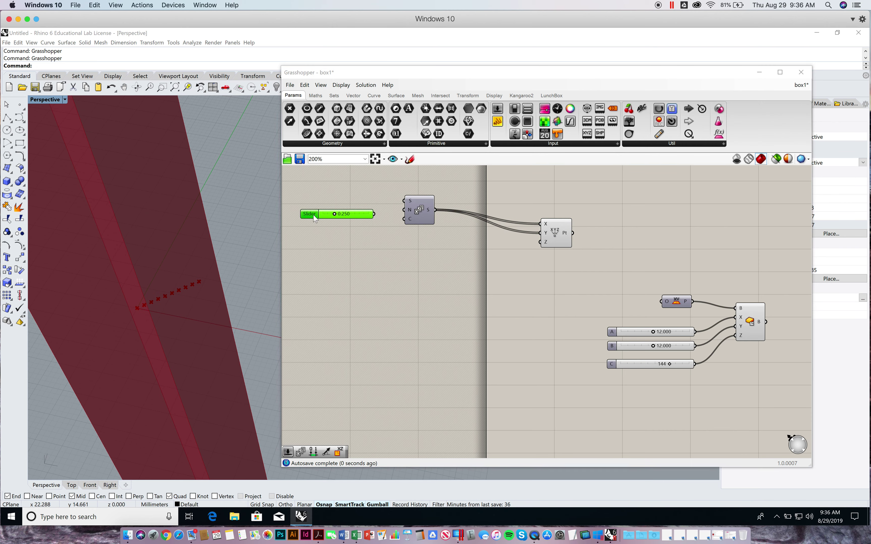
{"action": "double_click", "coordinate": [336, 239]}
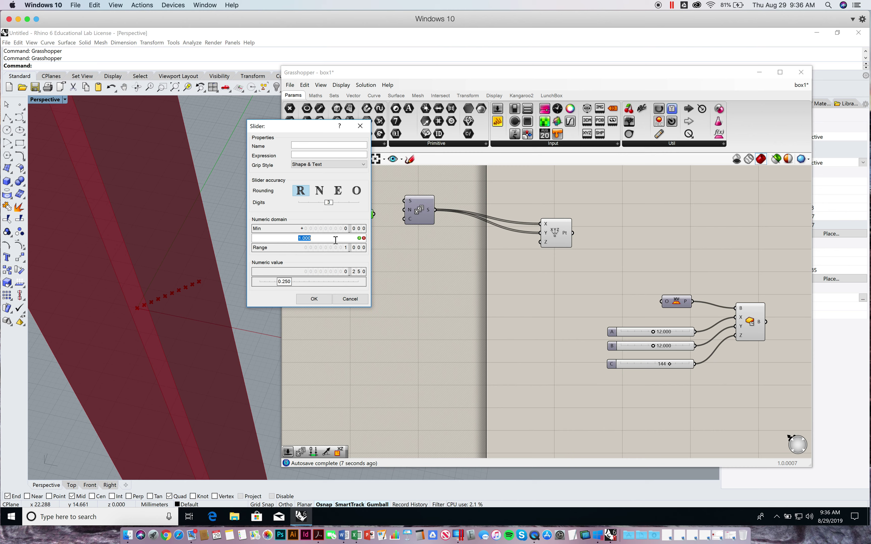
{"action": "type", "text": "30"}
{"action": "key", "text": "Return"}
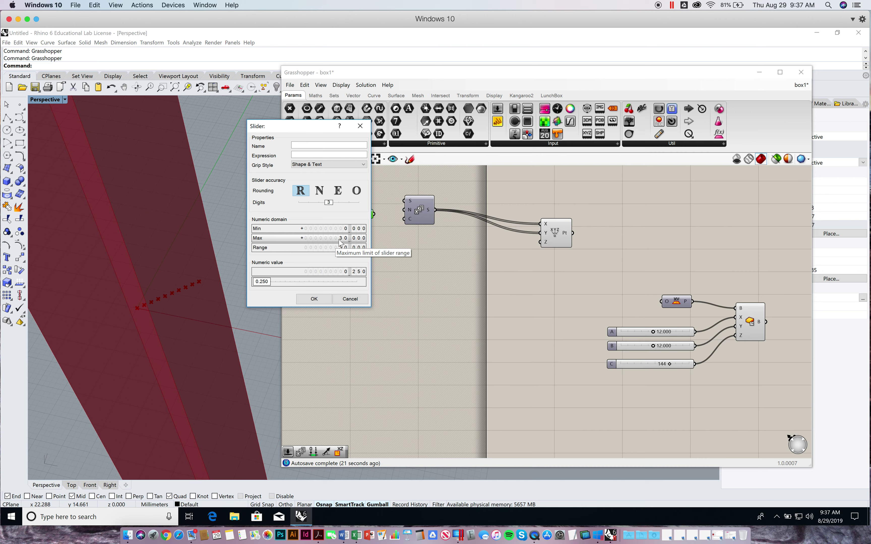
{"action": "double_click", "coordinate": [340, 238]}
{"action": "type", "text": "3"}
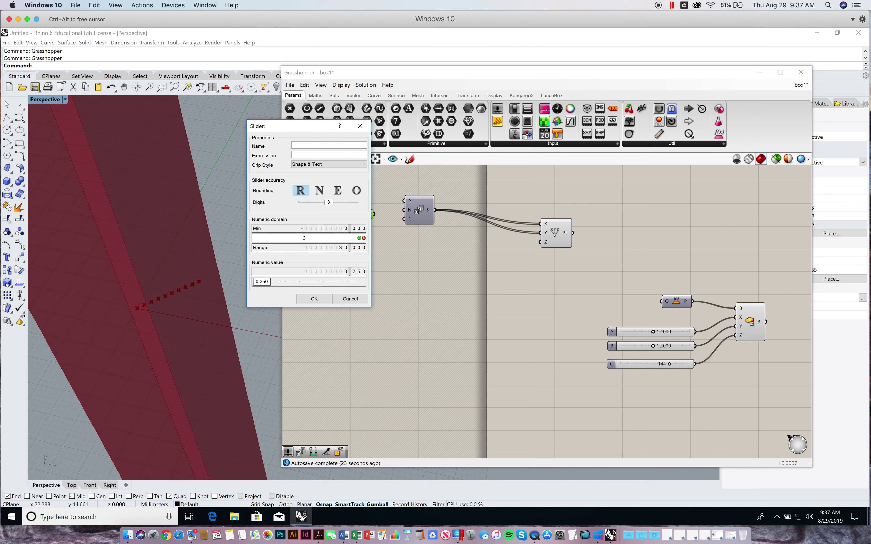
{"action": "type", "text": "60"}
{"action": "key", "text": "Return"}
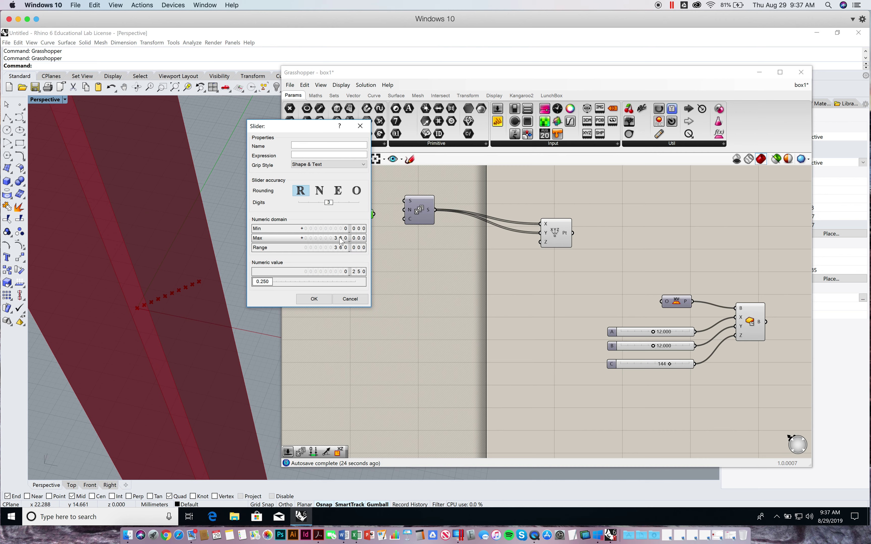
{"action": "left_click", "coordinate": [314, 299]}
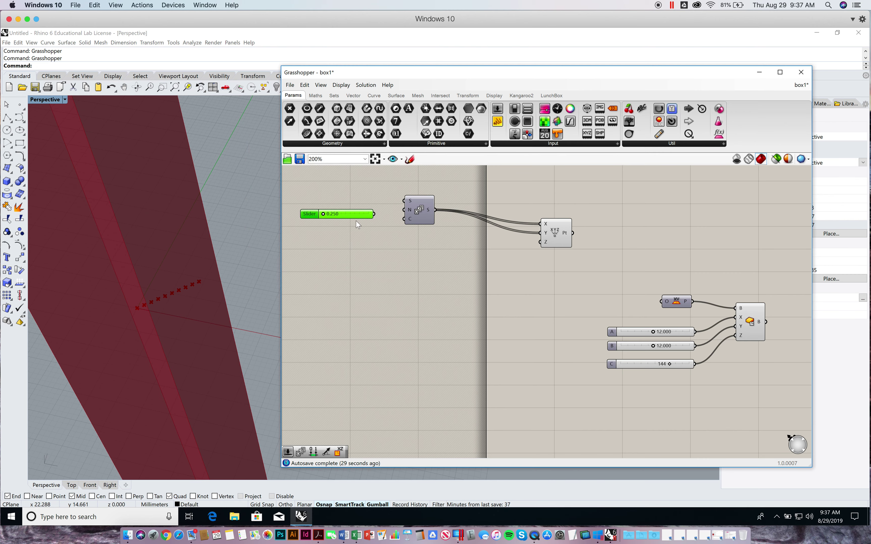
Raise the new slider to 360, connect it to the Series step input, and view the spread-out points in the perspective view.
{"action": "left_click_drag", "start_coordinate": [323, 214], "coordinate": [404, 213]}
{"action": "scroll", "coordinate": [175, 235], "scroll_direction": "down", "scroll_amount": 5}
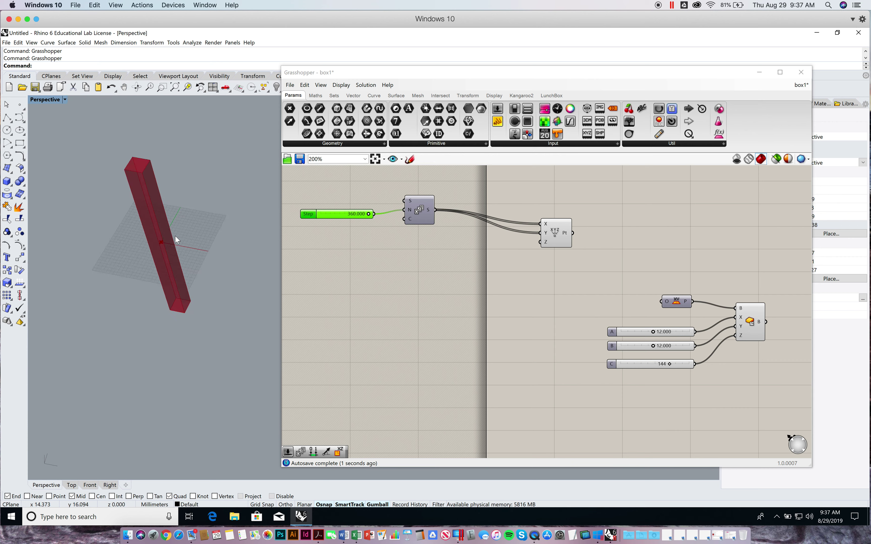
{"action": "scroll", "coordinate": [175, 236], "scroll_direction": "down", "scroll_amount": 3}
{"action": "right_click_drag", "start_coordinate": [175, 236], "coordinate": [184, 262], "text": "shift"}
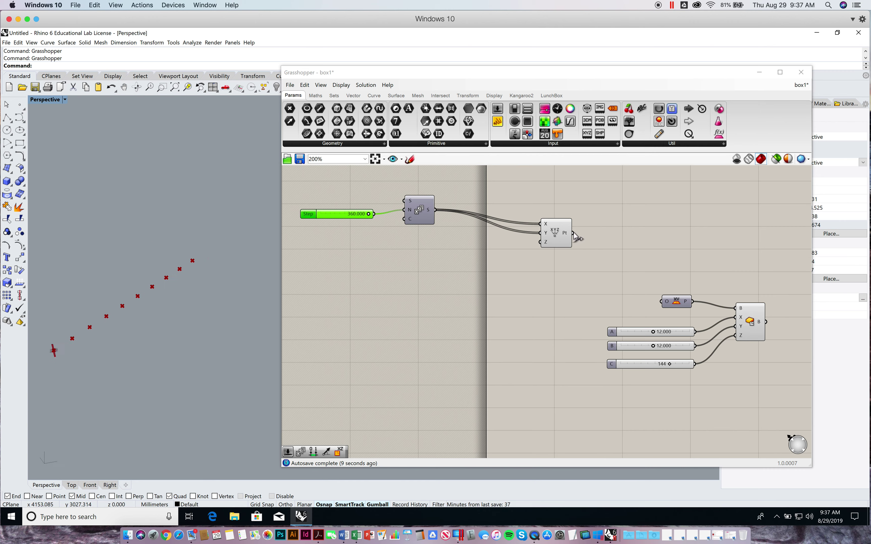
Connect the Construct Point output to the XY Plane origin so a box is placed at every point.
{"action": "left_click_drag", "start_coordinate": [574, 232], "coordinate": [661, 302]}
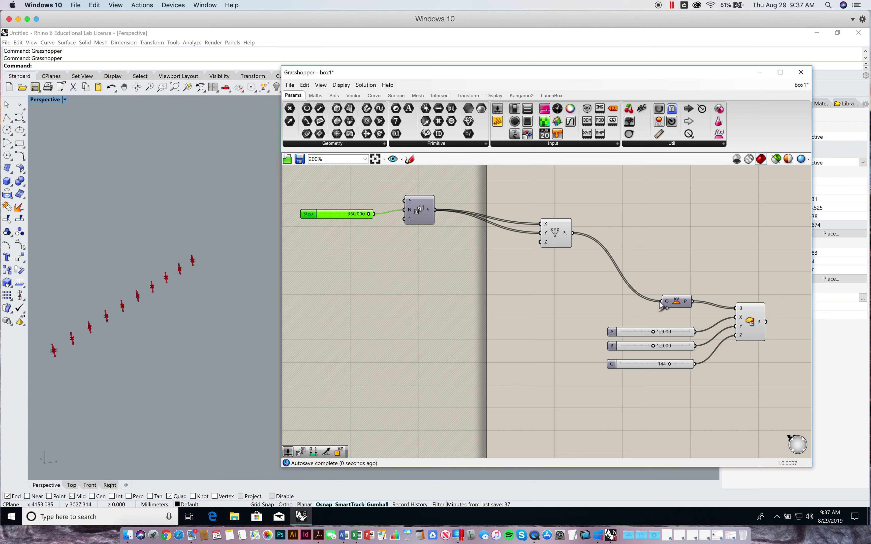
{"action": "left_click", "coordinate": [179, 318]}
{"action": "right_click_drag", "start_coordinate": [179, 318], "coordinate": [200, 307], "text": "shift"}
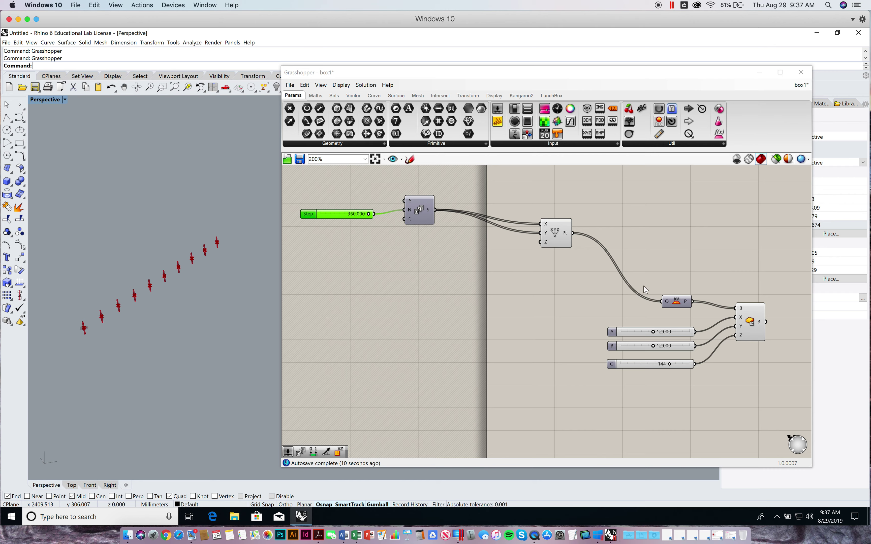
Examine the data at the XY Plane and box component's ports, and inspect the row of boxes in the perspective view.
{"action": "mouse_move", "coordinate": [667, 303]}
{"action": "mouse_move", "coordinate": [742, 312]}
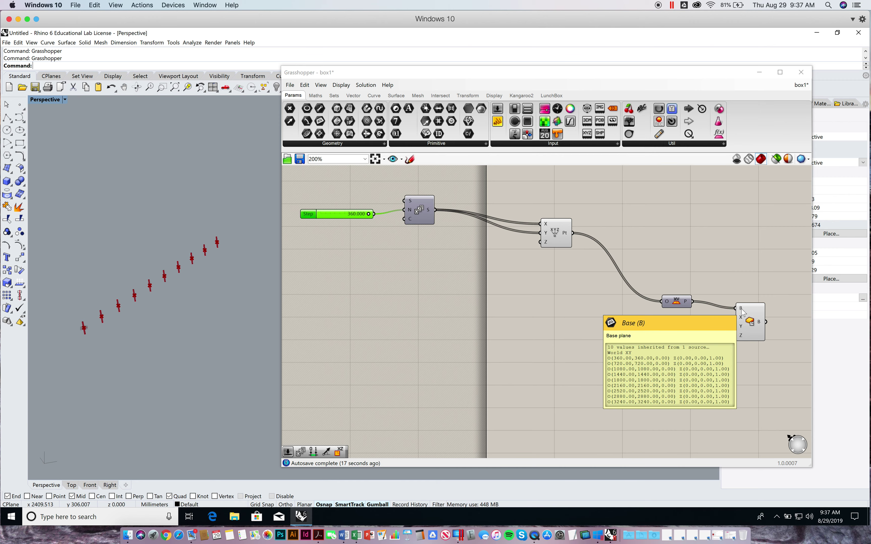
{"action": "mouse_move", "coordinate": [762, 325]}
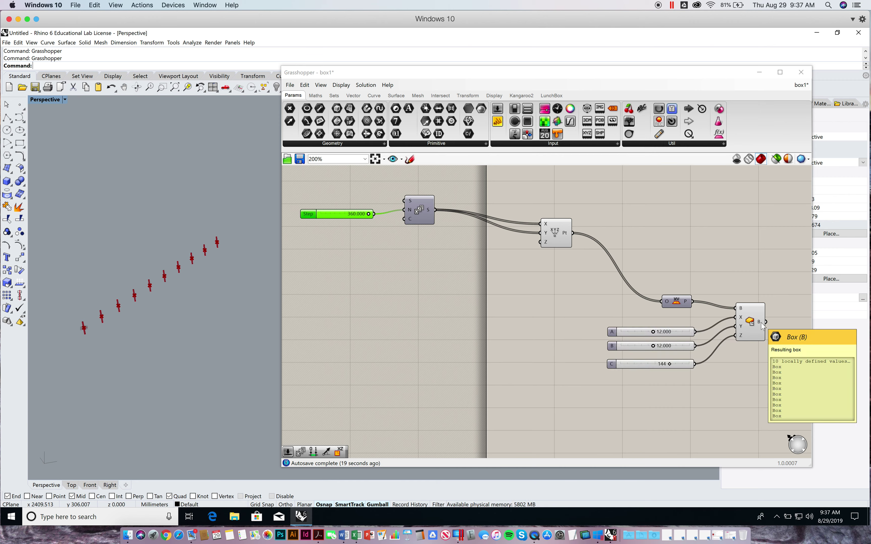
{"action": "right_click_drag", "start_coordinate": [136, 288], "coordinate": [145, 293]}
{"action": "scroll", "coordinate": [146, 286], "scroll_direction": "up", "scroll_amount": 10}
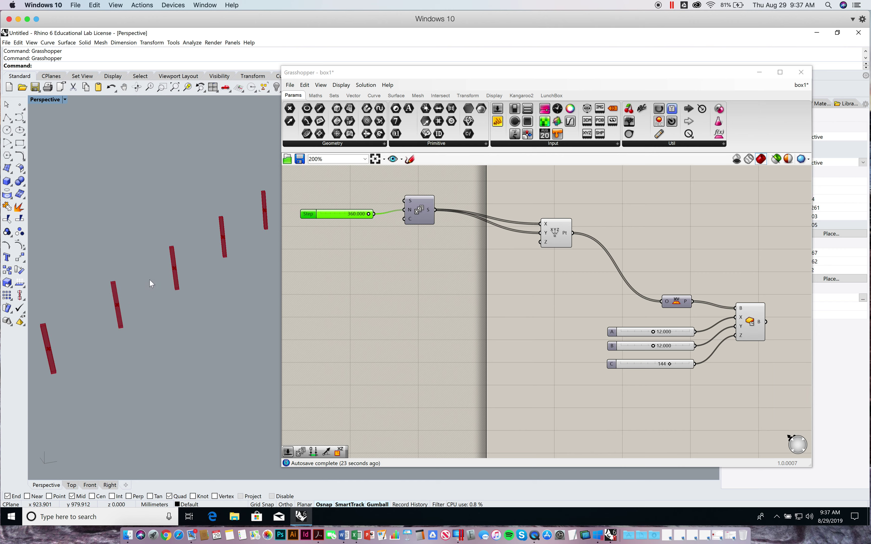
{"action": "scroll", "coordinate": [168, 278], "scroll_direction": "down", "scroll_amount": 5}
{"action": "mouse_move", "coordinate": [171, 276]}
{"action": "right_mouse_down", "text": "shift"}
{"action": "mouse_move", "coordinate": [160, 287]}
{"action": "mouse_move", "coordinate": [175, 282]}
{"action": "right_mouse_up", "text": "shift"}
{"action": "scroll", "coordinate": [176, 277], "scroll_direction": "down", "scroll_amount": 4}
{"action": "scroll", "coordinate": [177, 277], "scroll_direction": "up", "scroll_amount": 2}
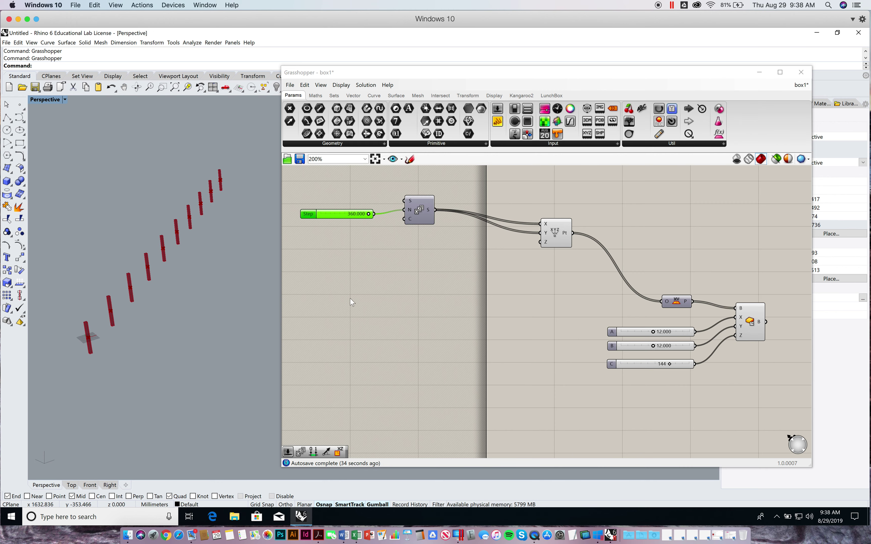
Add a Cross Reference component and position it just below the wires between the Series and Construct Point components.
{"action": "right_click_drag", "start_coordinate": [374, 291], "coordinate": [400, 294]}
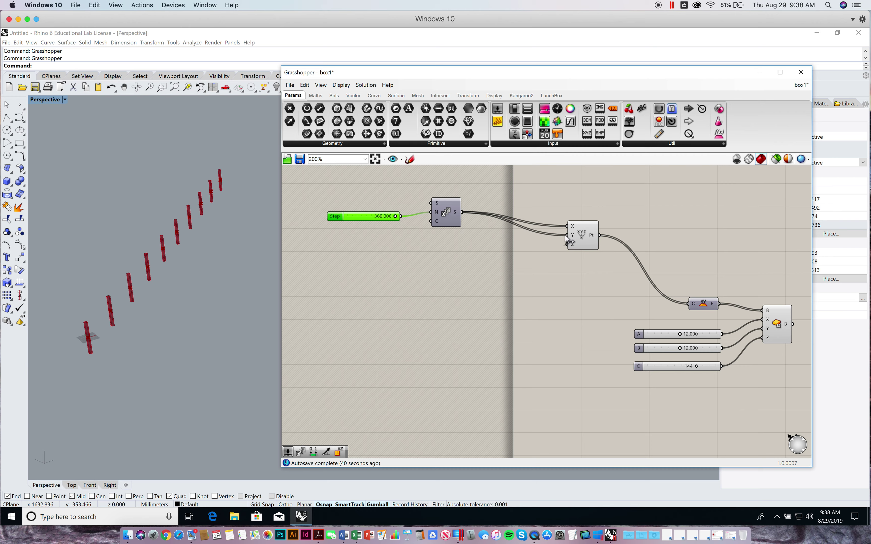
{"action": "left_click", "coordinate": [334, 96]}
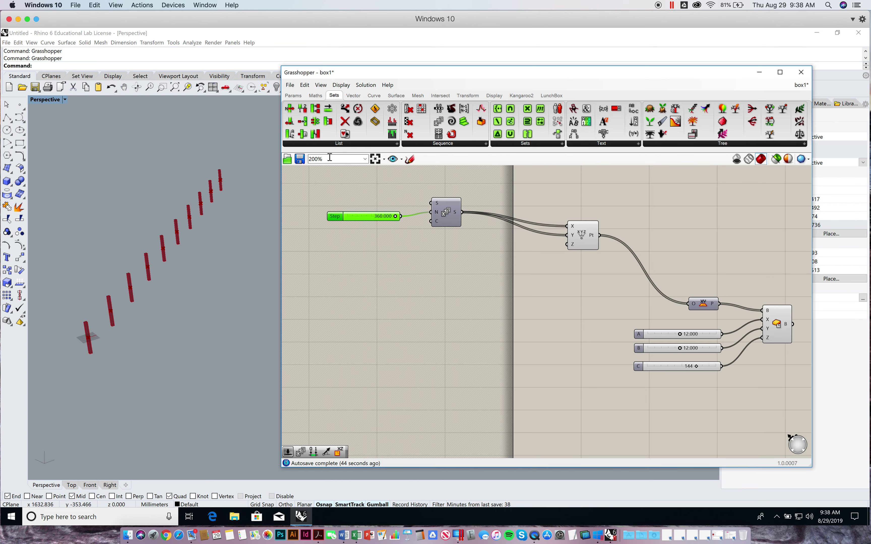
{"action": "left_click", "coordinate": [361, 143]}
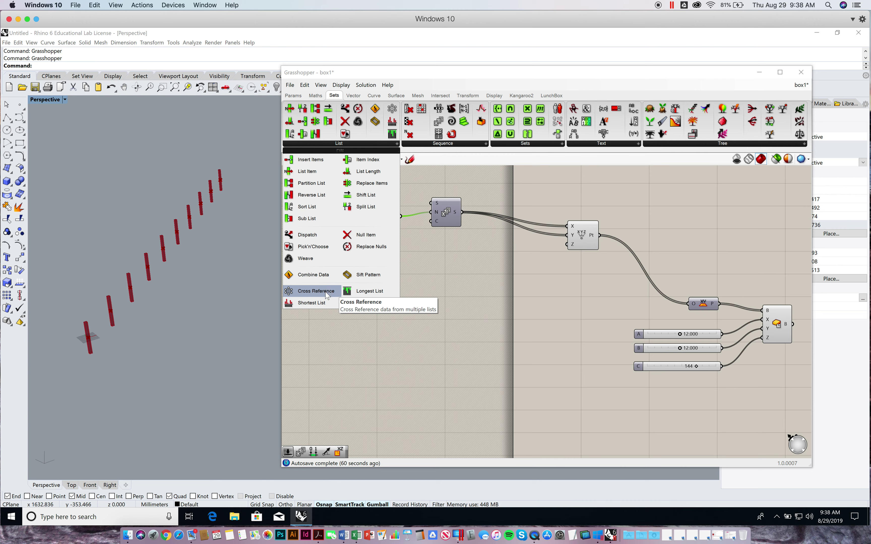
{"action": "left_click", "coordinate": [316, 291]}
{"action": "left_click", "coordinate": [478, 257]}
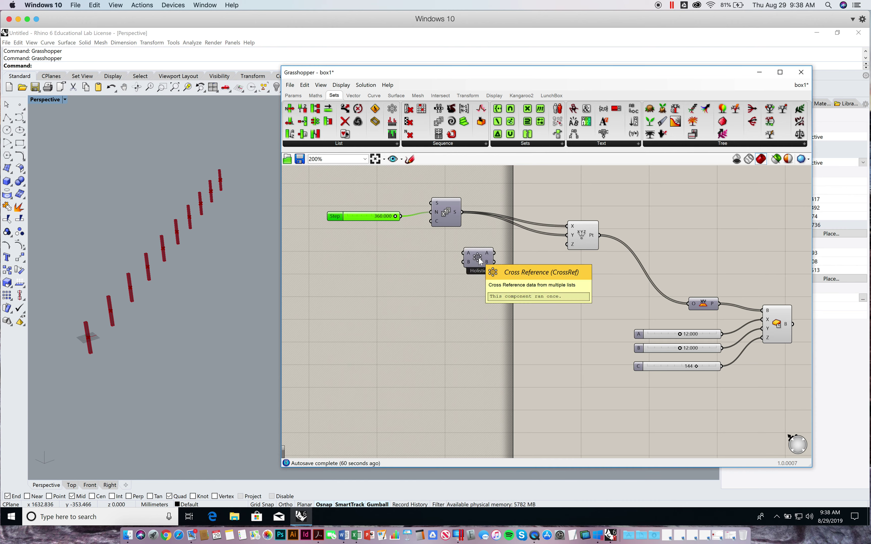
{"action": "left_click_drag", "start_coordinate": [477, 259], "coordinate": [542, 242]}
{"action": "scroll", "coordinate": [521, 278], "scroll_direction": "right", "scroll_amount": 2}
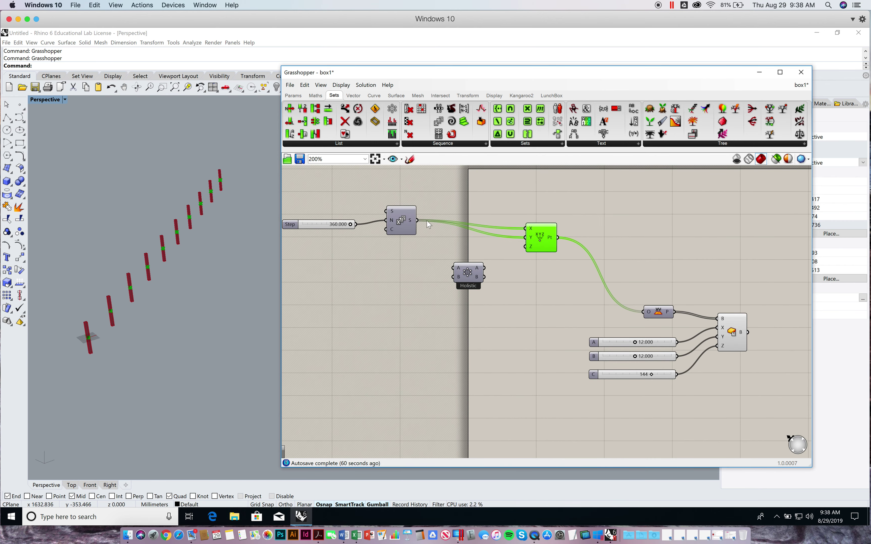
{"action": "left_click_drag", "start_coordinate": [468, 275], "coordinate": [474, 270]}
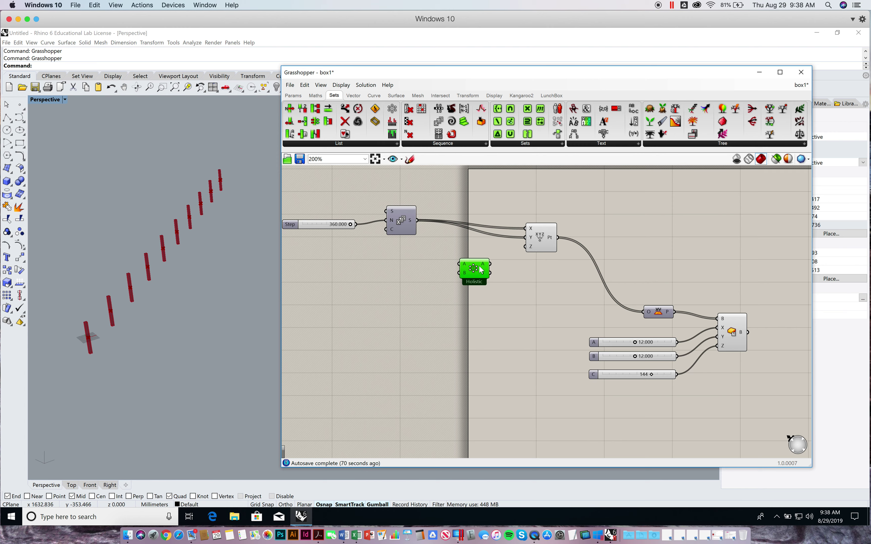
{"action": "left_click_drag", "start_coordinate": [475, 272], "coordinate": [481, 267]}
{"action": "right_click_drag", "start_coordinate": [580, 224], "coordinate": [576, 233]}
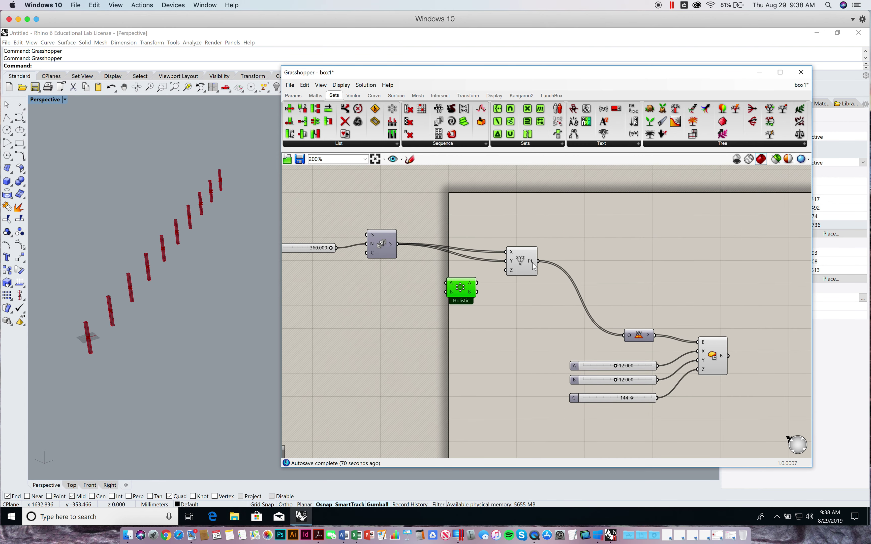
Add a tall Panel beyond the Construct Point component and connect the Series output to it to list the series values.
{"action": "mouse_move", "coordinate": [533, 264]}
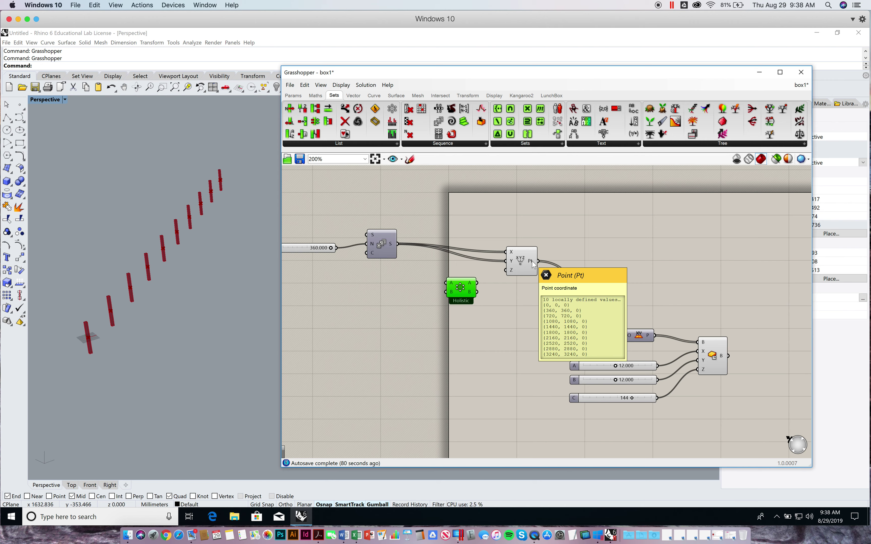
{"action": "left_click", "coordinate": [292, 95]}
{"action": "left_click_drag", "start_coordinate": [498, 122], "coordinate": [599, 214]}
{"action": "left_click_drag", "start_coordinate": [634, 253], "coordinate": [640, 309]}
{"action": "left_click_drag", "start_coordinate": [398, 244], "coordinate": [633, 223]}
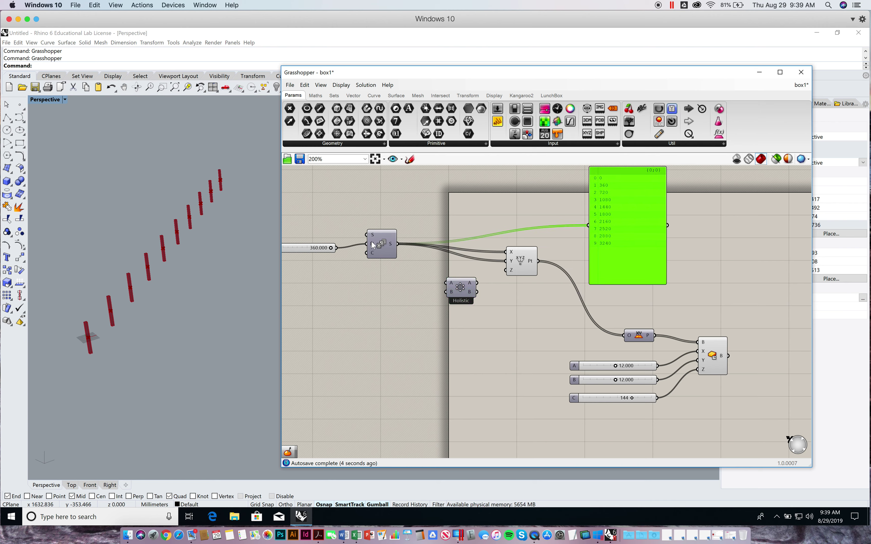
{"action": "mouse_move", "coordinate": [371, 242]}
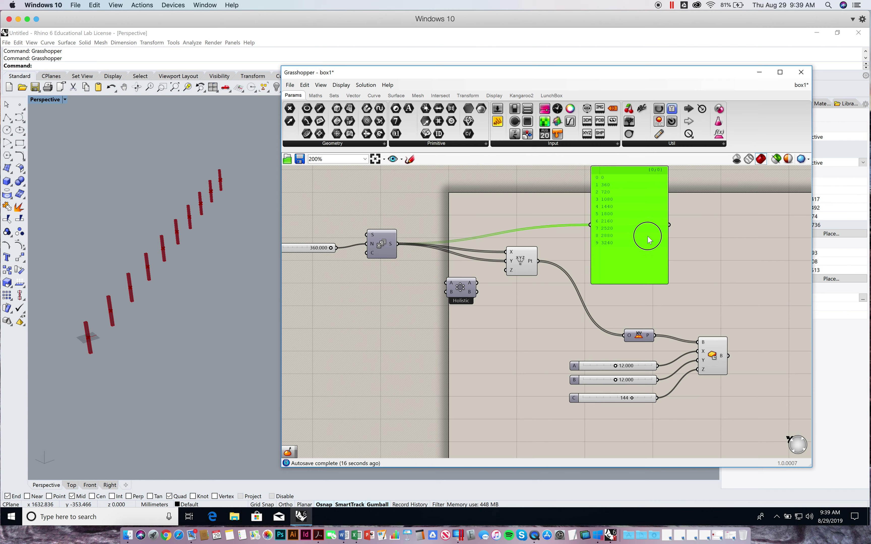
{"action": "left_click_drag", "start_coordinate": [647, 234], "coordinate": [656, 232]}
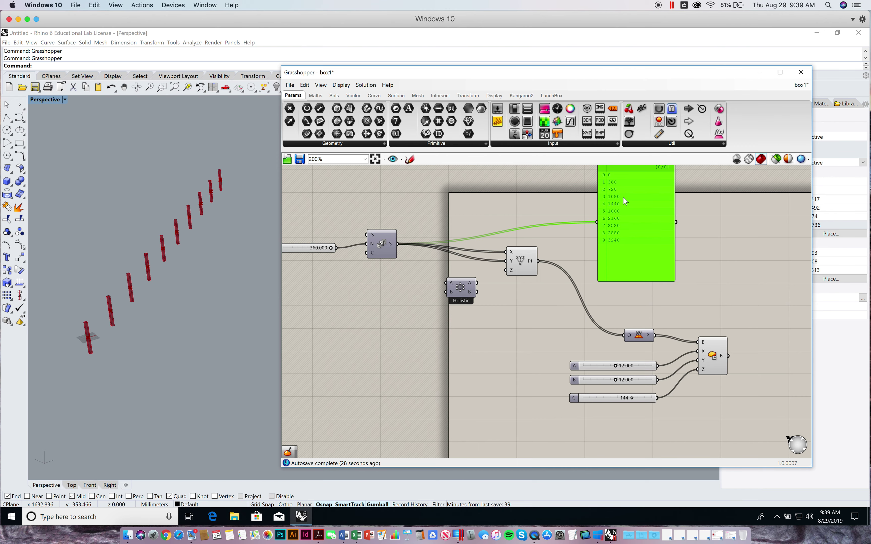
{"action": "right_click_drag", "start_coordinate": [556, 251], "coordinate": [549, 260]}
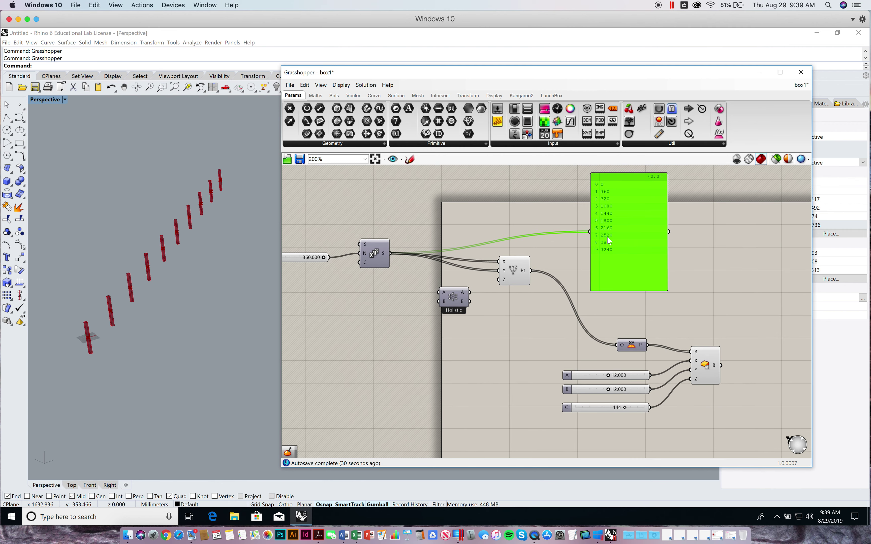
Move Cross Reference slightly lower and connect the Series output to both its A and B inputs.
{"action": "left_click_drag", "start_coordinate": [452, 296], "coordinate": [471, 305]}
{"action": "left_click_drag", "start_coordinate": [390, 254], "coordinate": [453, 297]}
{"action": "left_click_drag", "start_coordinate": [390, 254], "coordinate": [452, 314]}
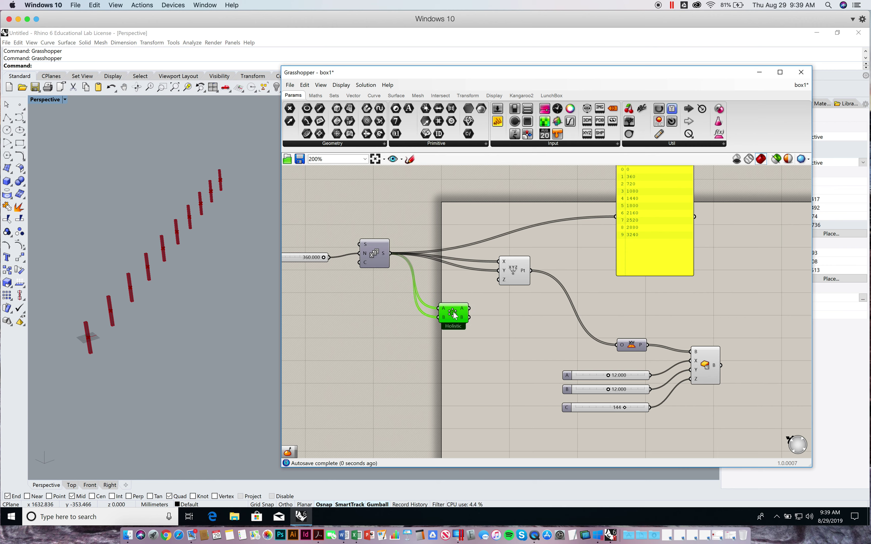
Add a second tall Panel below the first, connect Cross Reference output A to it, and look through its list.
{"action": "left_click_drag", "start_coordinate": [644, 242], "coordinate": [668, 252]}
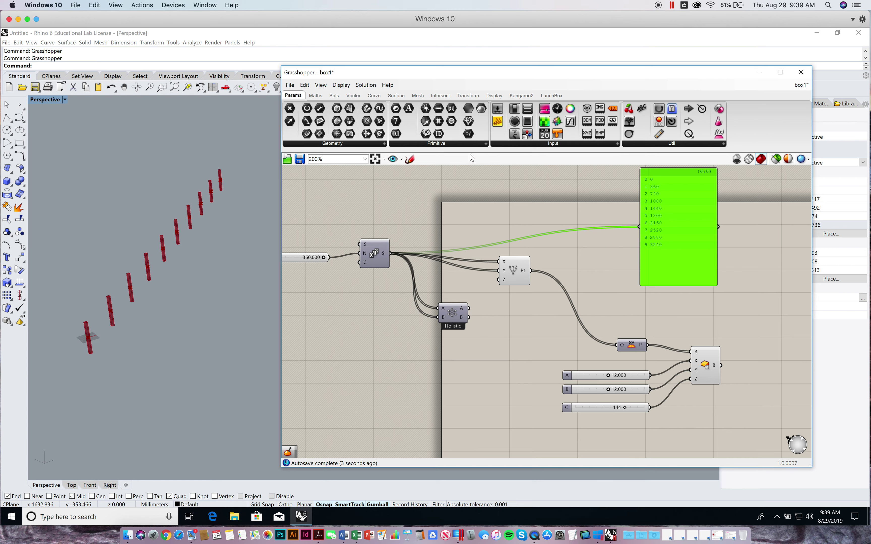
{"action": "left_click_drag", "start_coordinate": [568, 277], "coordinate": [664, 324]}
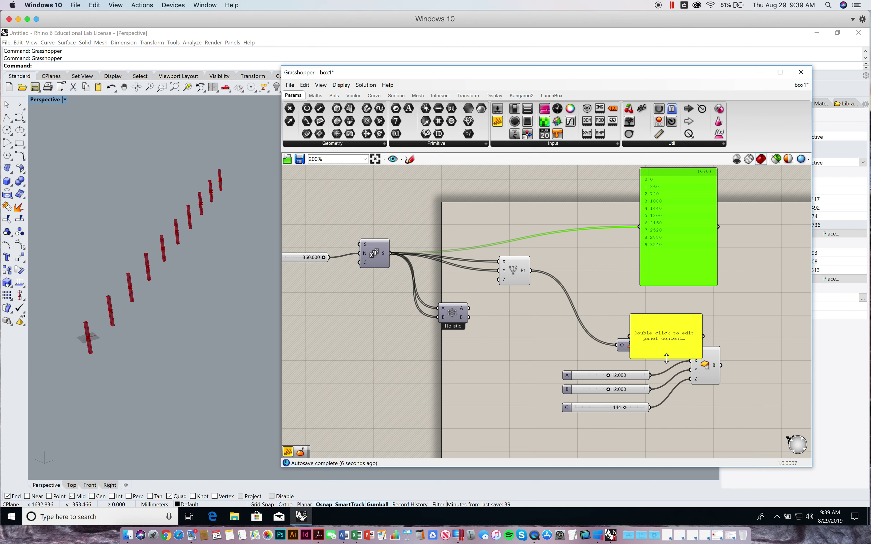
{"action": "left_click_drag", "start_coordinate": [669, 359], "coordinate": [698, 443]}
{"action": "left_click_drag", "start_coordinate": [468, 309], "coordinate": [648, 341]}
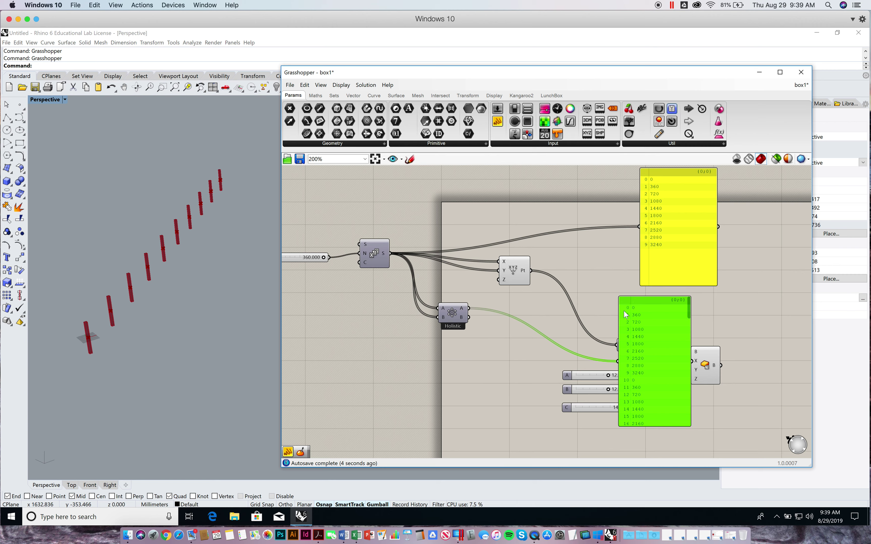
{"action": "left_click_drag", "start_coordinate": [689, 310], "coordinate": [686, 290]}
{"action": "left_click_drag", "start_coordinate": [690, 312], "coordinate": [685, 434]}
Add a third Panel, connect Cross Reference output B to it, enlarge it, and look through its list.
{"action": "left_click_drag", "start_coordinate": [545, 339], "coordinate": [545, 340]}
{"action": "left_click_drag", "start_coordinate": [469, 318], "coordinate": [539, 437]}
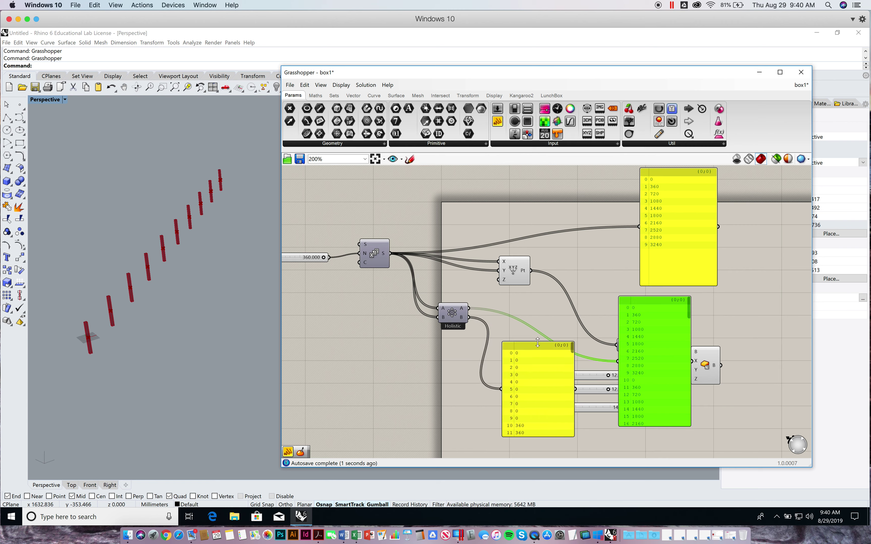
{"action": "left_click_drag", "start_coordinate": [538, 341], "coordinate": [538, 291]}
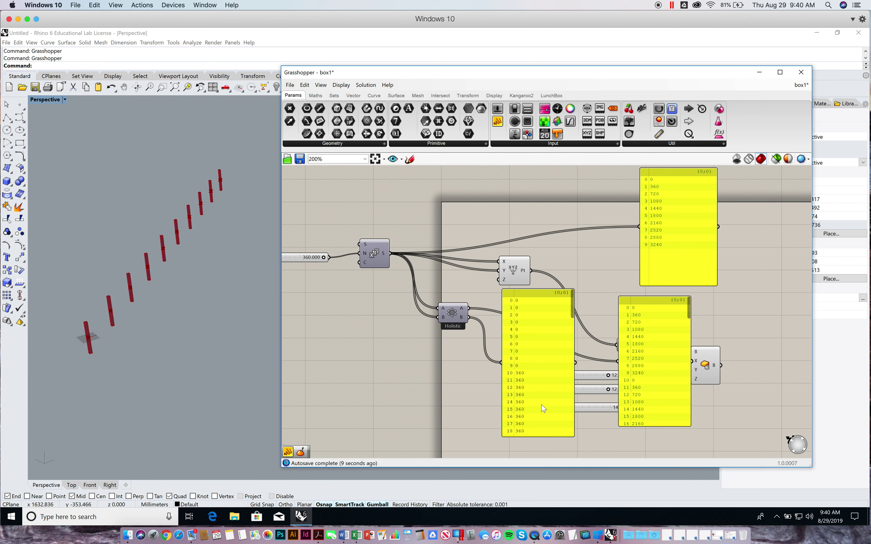
{"action": "scroll", "coordinate": [536, 401], "scroll_direction": "down", "scroll_amount": 1}
{"action": "scroll", "coordinate": [535, 399], "scroll_direction": "up", "scroll_amount": 1}
{"action": "left_click", "coordinate": [532, 394]}
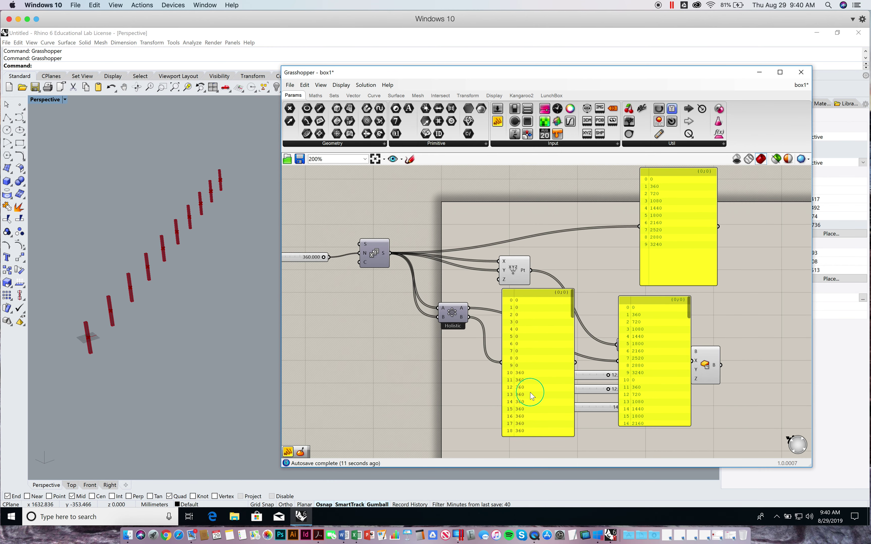
{"action": "left_click", "coordinate": [573, 305]}
{"action": "left_click_drag", "start_coordinate": [572, 306], "coordinate": [560, 288]}
Line up the two Cross Reference output panels side by side to compare their lists, and delete both panels.
{"action": "left_click_drag", "start_coordinate": [540, 340], "coordinate": [591, 412]}
{"action": "left_click_drag", "start_coordinate": [654, 336], "coordinate": [511, 401]}
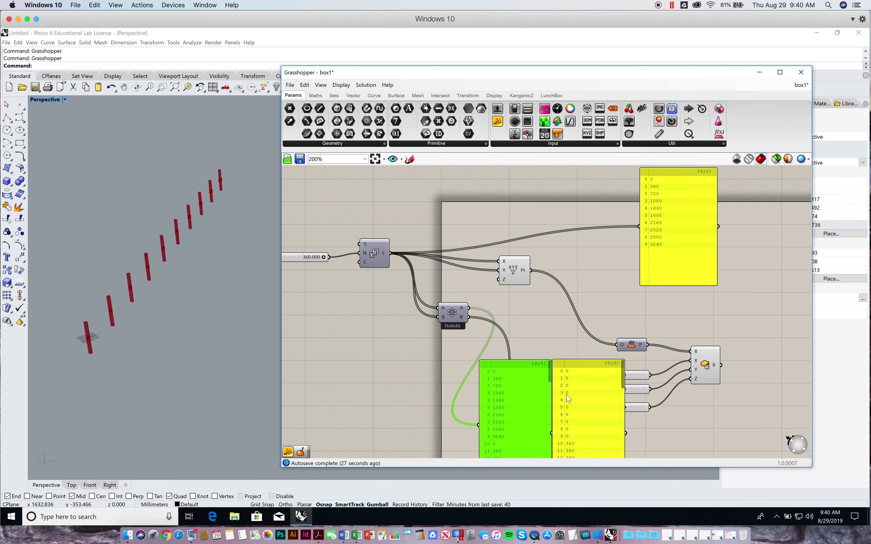
{"action": "scroll", "coordinate": [568, 398], "scroll_direction": "up", "scroll_amount": 2}
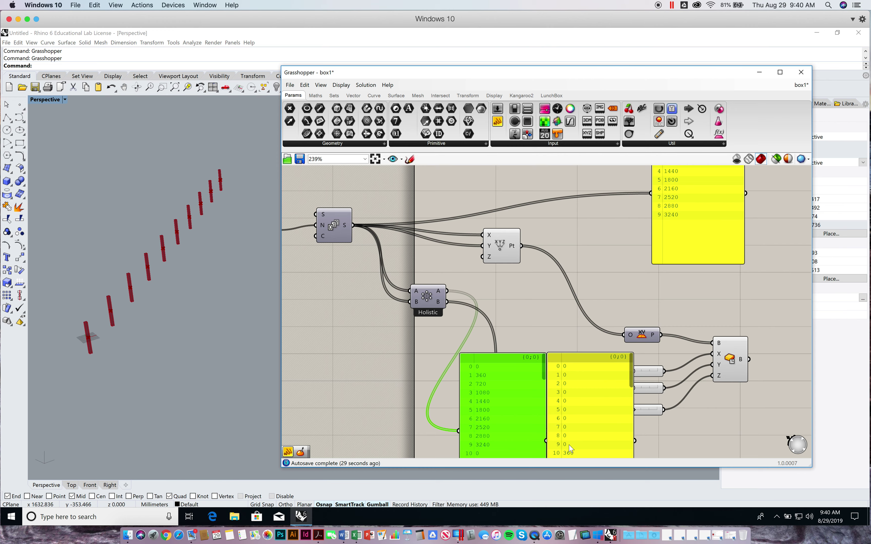
{"action": "right_click_drag", "start_coordinate": [583, 436], "coordinate": [584, 375]}
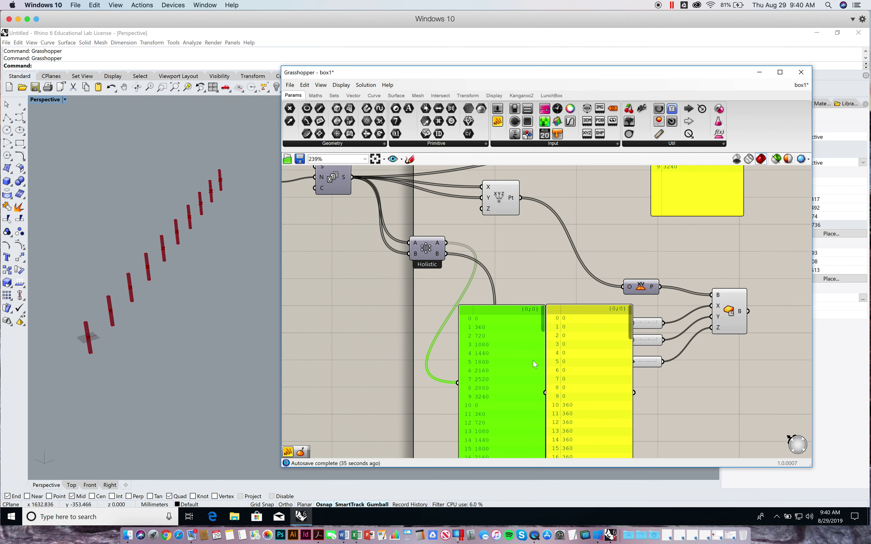
{"action": "left_click", "coordinate": [583, 357], "text": "shift"}
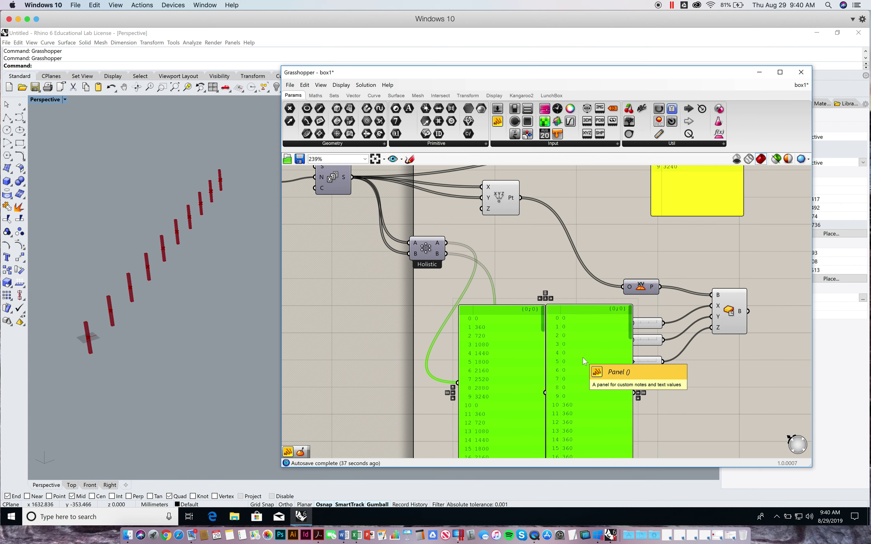
{"action": "key", "text": "Delete"}
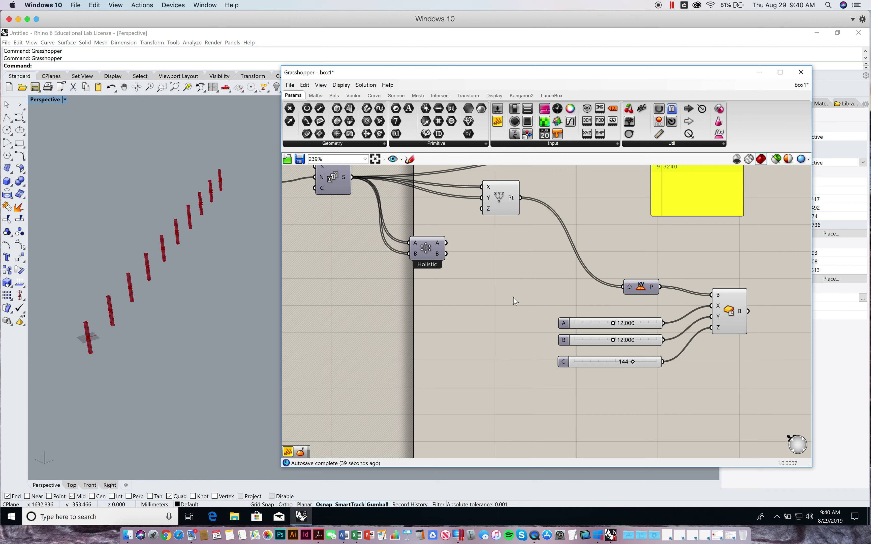
Connect Cross Reference outputs A and B to the Construct Point X and Y inputs, and view the resulting box grid.
{"action": "left_click_drag", "start_coordinate": [446, 243], "coordinate": [483, 198]}
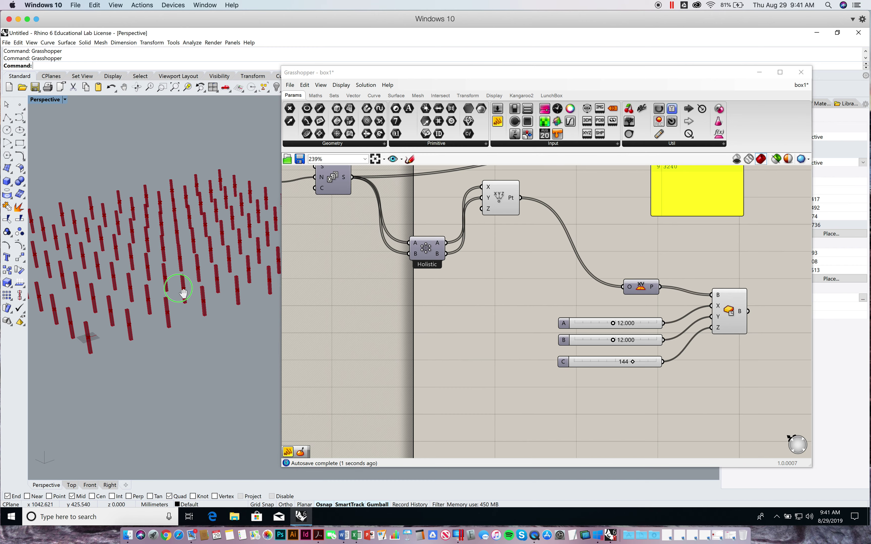
{"action": "mouse_move", "coordinate": [184, 288]}
{"action": "right_mouse_down"}
{"action": "mouse_move", "coordinate": [198, 290]}
{"action": "mouse_move", "coordinate": [185, 283]}
{"action": "right_mouse_up"}
Reduce the Step slider feeding the Series component to 302.731 to tighten the grid spacing.
{"action": "right_click_drag", "start_coordinate": [436, 275], "coordinate": [556, 344]}
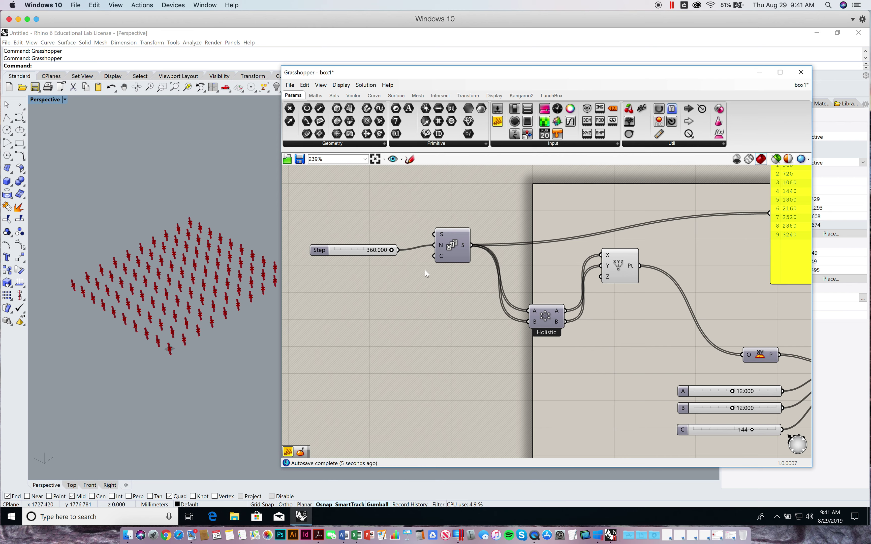
{"action": "left_click_drag", "start_coordinate": [393, 250], "coordinate": [384, 250]}
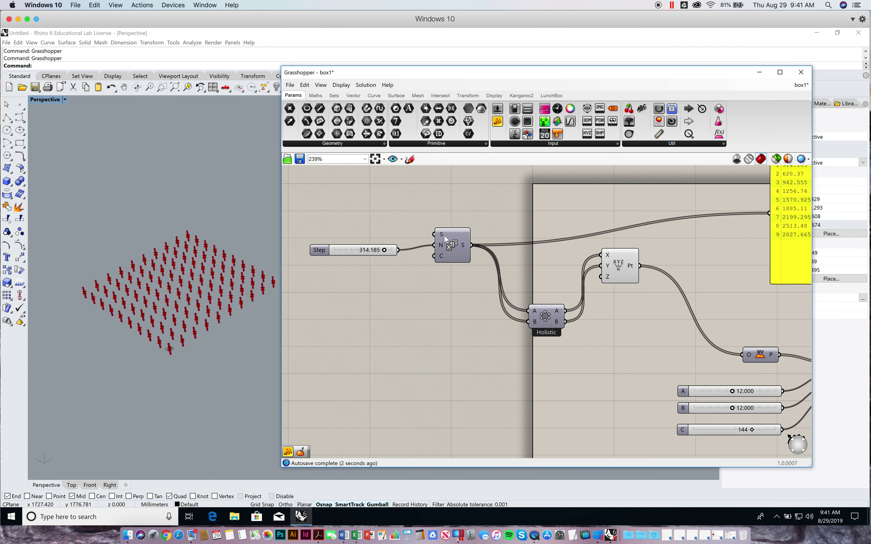
{"action": "mouse_move", "coordinate": [384, 251]}
{"action": "left_mouse_down"}
{"action": "mouse_move", "coordinate": [359, 251]}
{"action": "mouse_move", "coordinate": [383, 252]}
{"action": "left_mouse_up"}
Raise slider C, which controls the box's Z dimension, to 158 and review the whole definition.
{"action": "right_click_drag", "start_coordinate": [676, 419], "coordinate": [611, 371]}
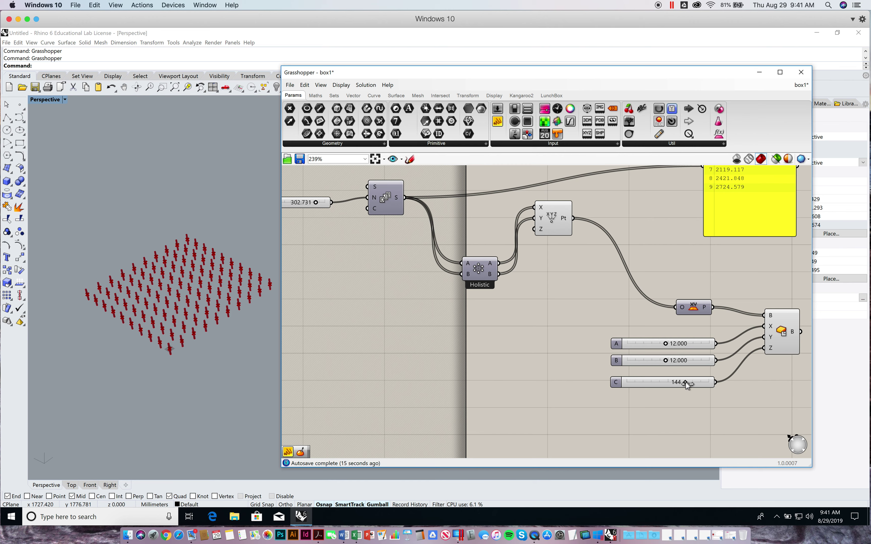
{"action": "mouse_move", "coordinate": [685, 382]}
{"action": "left_mouse_down"}
{"action": "mouse_move", "coordinate": [705, 384]}
{"action": "mouse_move", "coordinate": [679, 383]}
{"action": "left_mouse_up"}
{"action": "right_click_drag", "start_coordinate": [601, 302], "coordinate": [524, 329]}
{"action": "scroll", "coordinate": [529, 326], "scroll_direction": "down", "scroll_amount": 3}
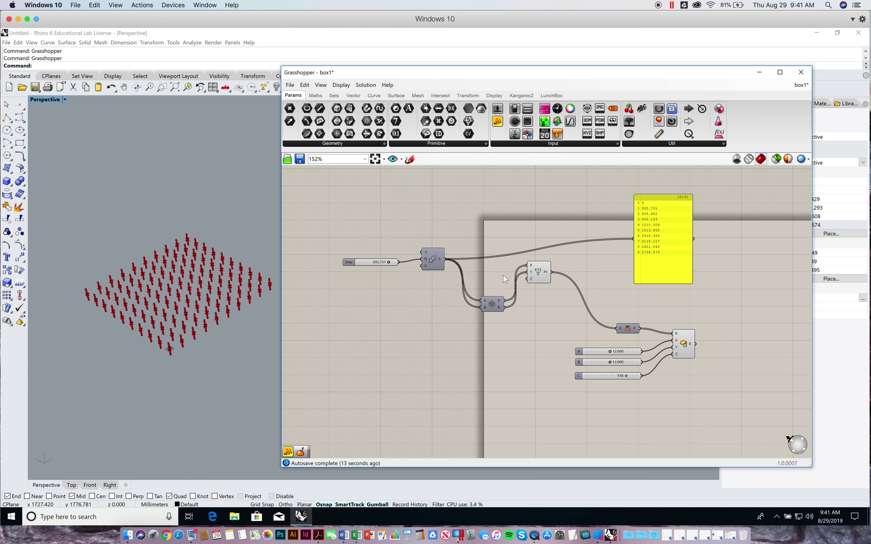
Line up the Step slider, Series, Cross Reference and Construct Point components closely in one row.
{"action": "left_click_drag", "start_coordinate": [493, 307], "coordinate": [477, 285]}
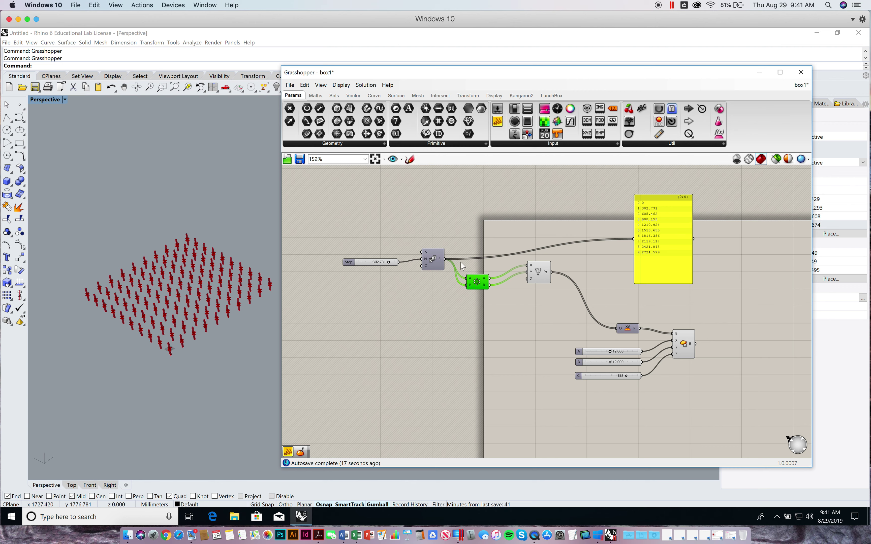
{"action": "mouse_move", "coordinate": [443, 259]}
{"action": "right_click_drag", "start_coordinate": [442, 235], "coordinate": [479, 239]}
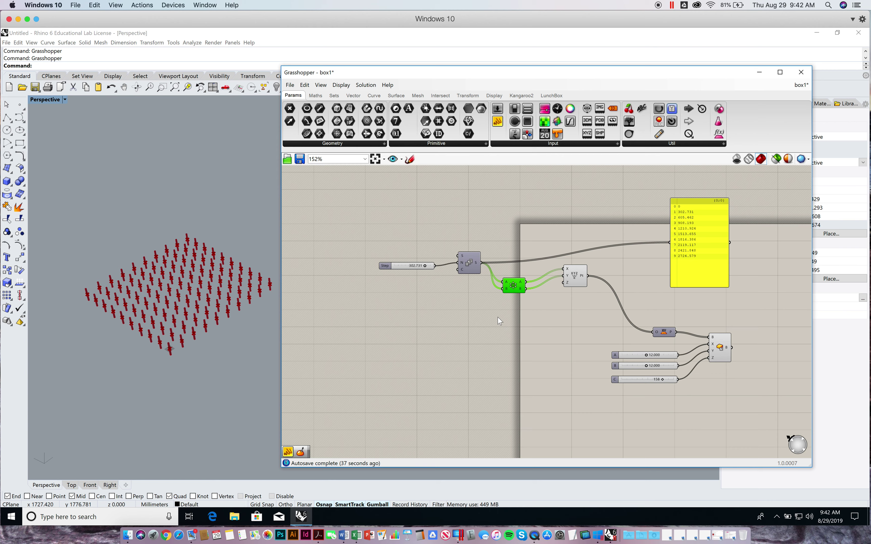
{"action": "left_click_drag", "start_coordinate": [513, 288], "coordinate": [563, 283]}
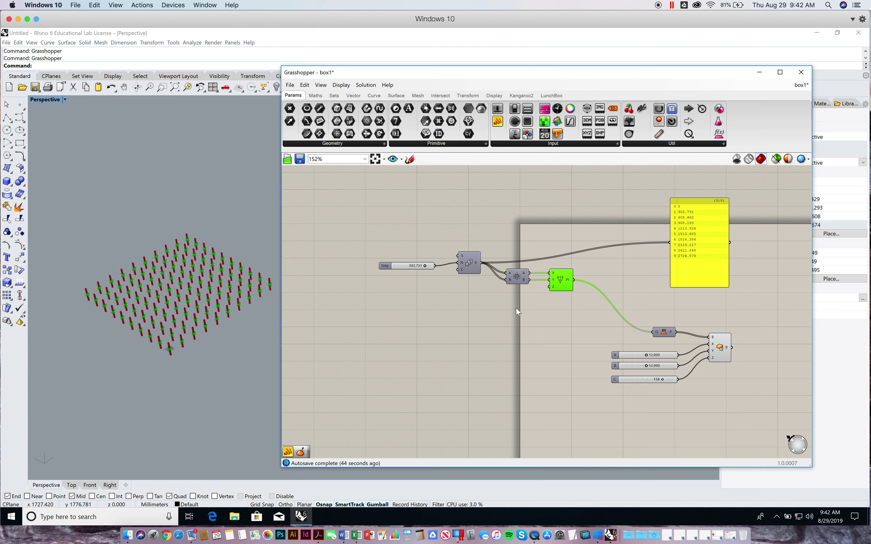
{"action": "left_click_drag", "start_coordinate": [469, 264], "coordinate": [467, 270]}
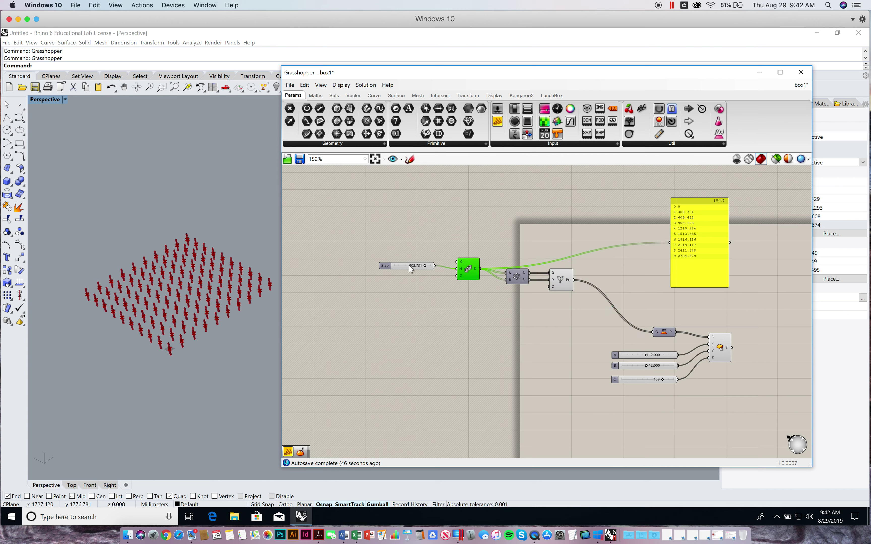
{"action": "left_click_drag", "start_coordinate": [384, 266], "coordinate": [389, 269]}
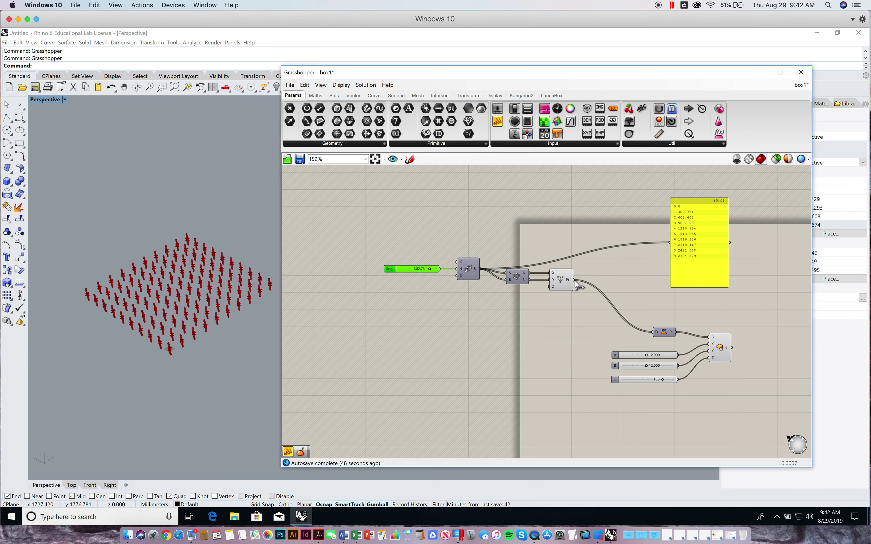
Move the XY Plane, box component and sliders A, B and C in beside Construct Point, and delete the Series output panel.
{"action": "left_click_drag", "start_coordinate": [660, 329], "coordinate": [603, 277]}
{"action": "left_click_drag", "start_coordinate": [714, 347], "coordinate": [675, 312]}
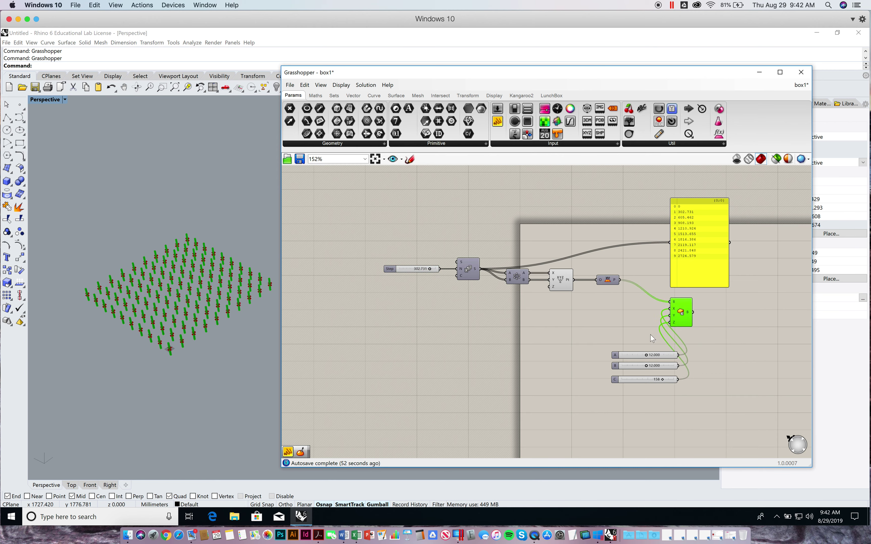
{"action": "left_click", "coordinate": [626, 380]}
{"action": "left_click_drag", "start_coordinate": [646, 345], "coordinate": [609, 401]}
{"action": "left_click_drag", "start_coordinate": [632, 359], "coordinate": [577, 310]}
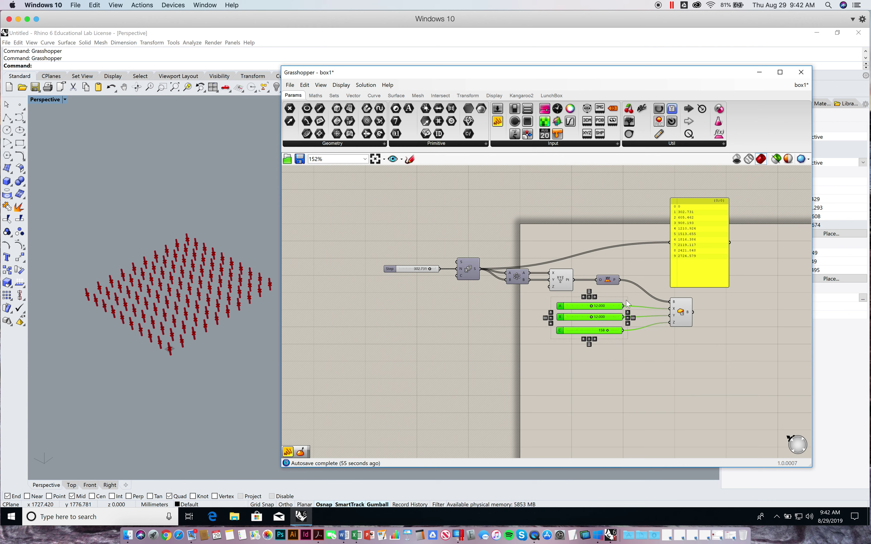
{"action": "left_click", "coordinate": [703, 277]}
{"action": "key", "text": "Delete"}
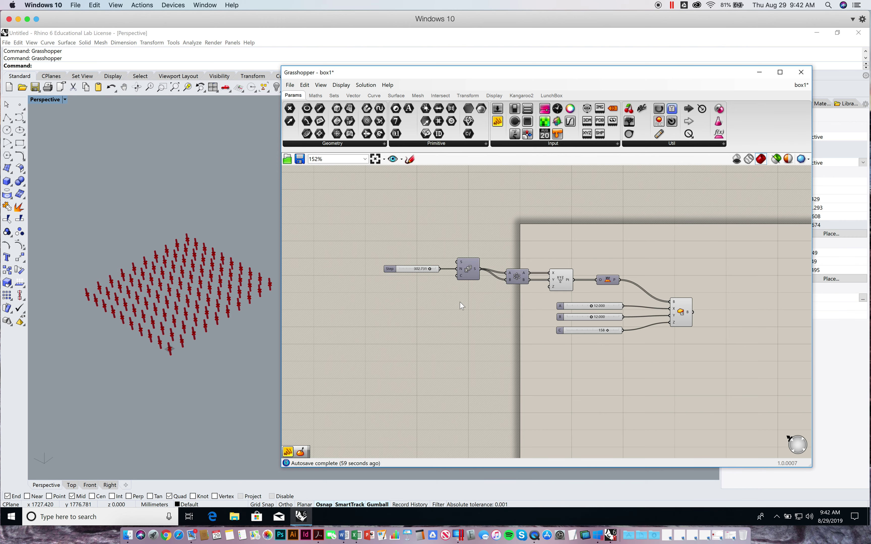
Add a third list, C, to the Cross Reference component below B.
{"action": "right_click_drag", "start_coordinate": [460, 302], "coordinate": [483, 302]}
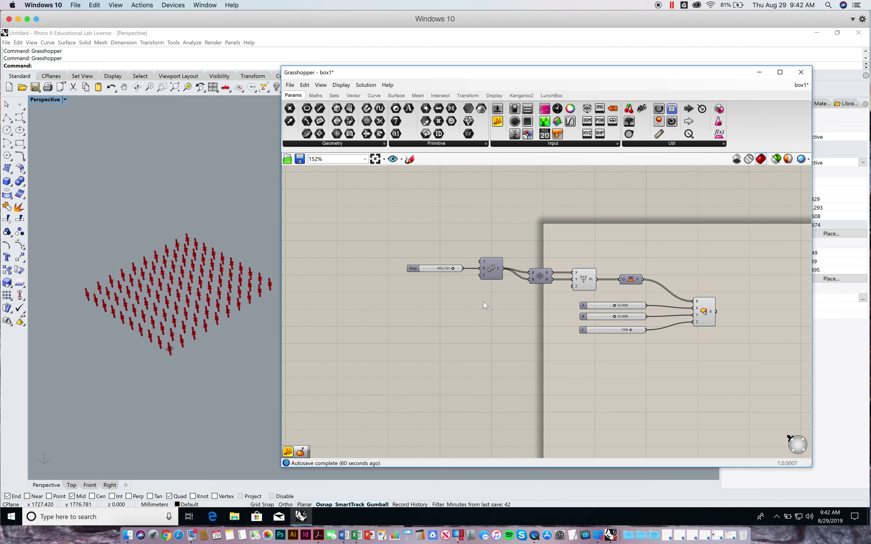
{"action": "scroll", "coordinate": [508, 258], "scroll_direction": "up", "scroll_amount": 3}
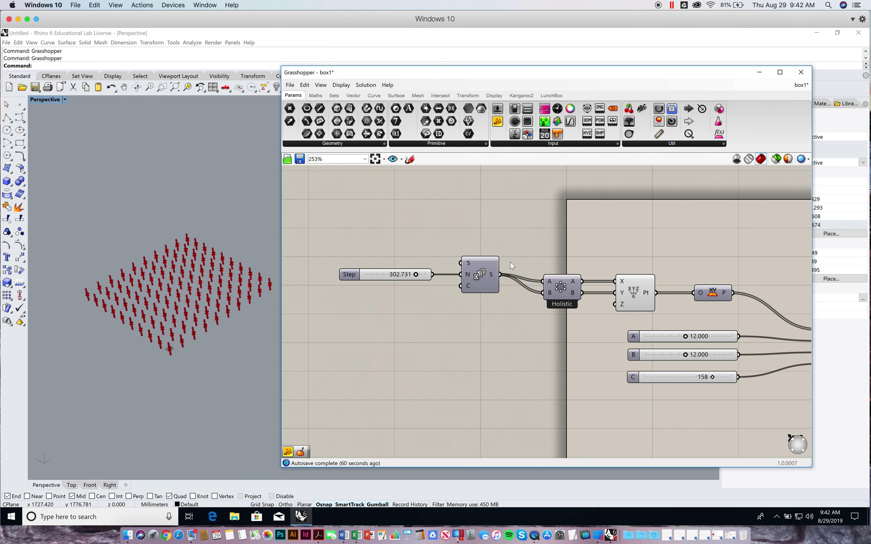
{"action": "right_click_drag", "start_coordinate": [621, 294], "coordinate": [585, 283]}
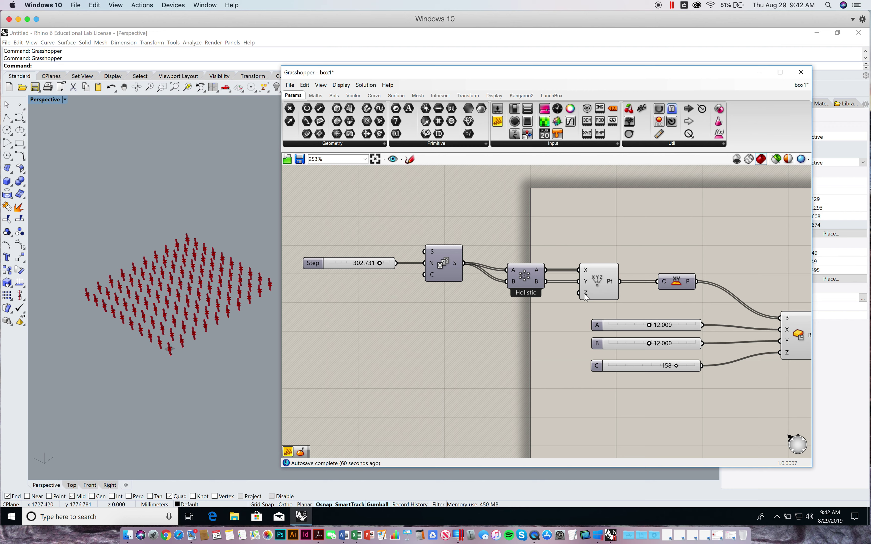
{"action": "mouse_move", "coordinate": [585, 297]}
{"action": "scroll", "coordinate": [537, 277], "scroll_direction": "up", "scroll_amount": 4}
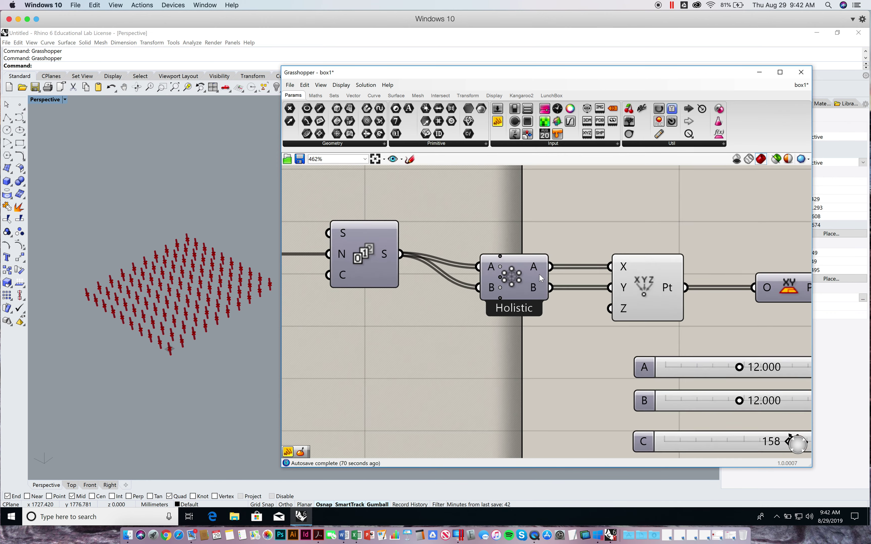
{"action": "scroll", "coordinate": [507, 283], "scroll_direction": "up", "scroll_amount": 3}
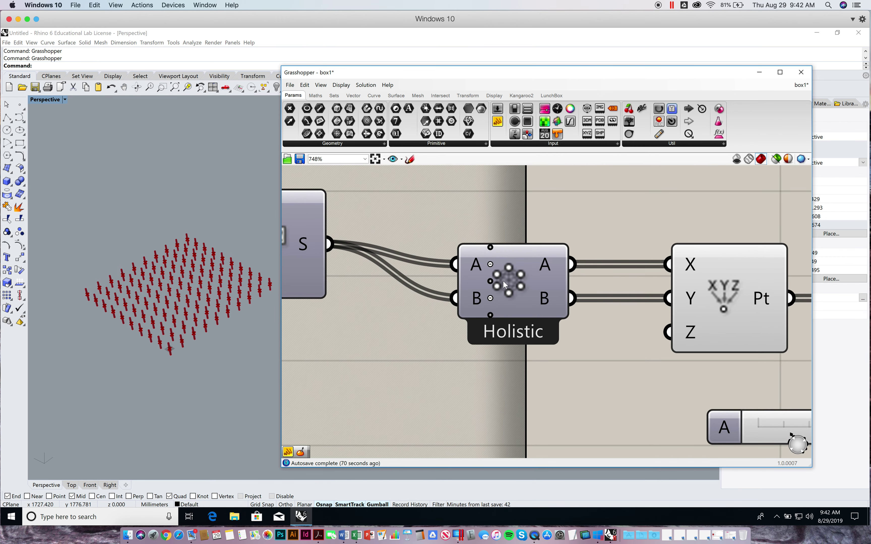
{"action": "left_click", "coordinate": [490, 316]}
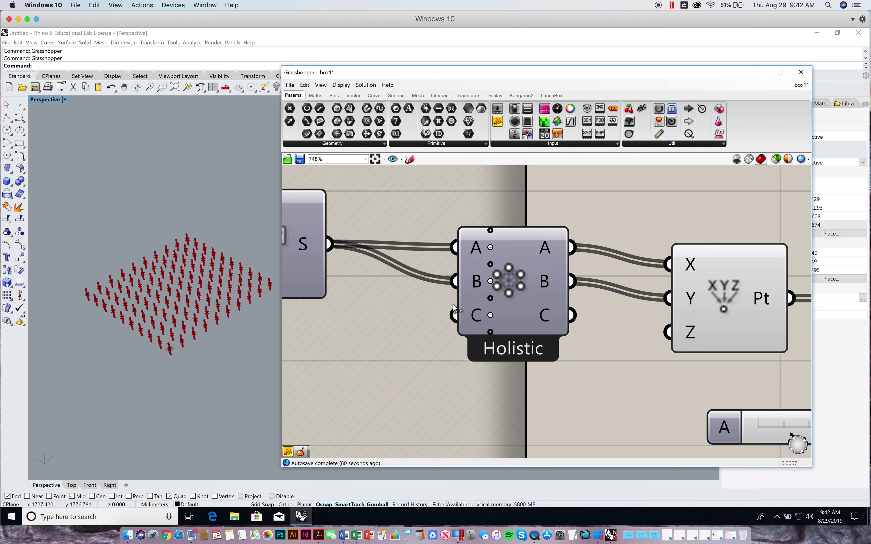
Connect the Series output to Cross Reference input C and output C to Construct Point Z, and view the resulting 3D box grid.
{"action": "left_click_drag", "start_coordinate": [328, 245], "coordinate": [454, 316]}
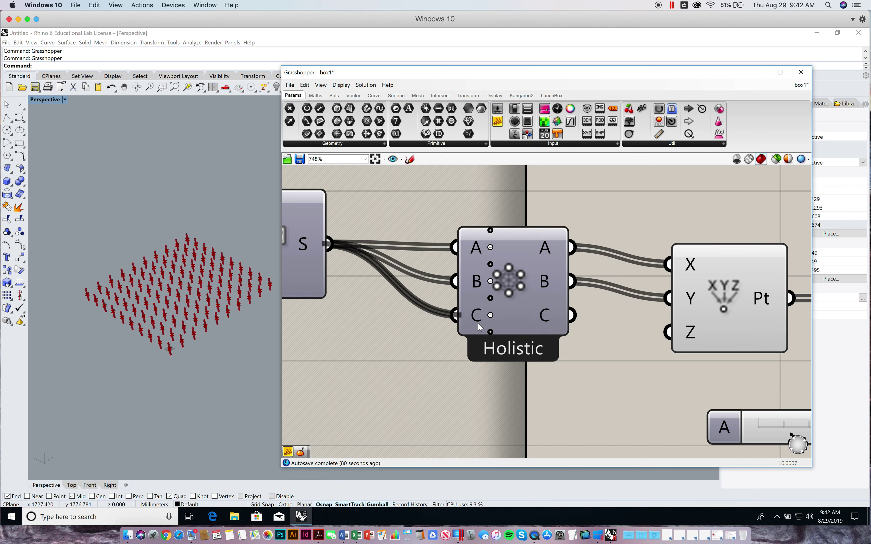
{"action": "left_click_drag", "start_coordinate": [570, 320], "coordinate": [666, 333]}
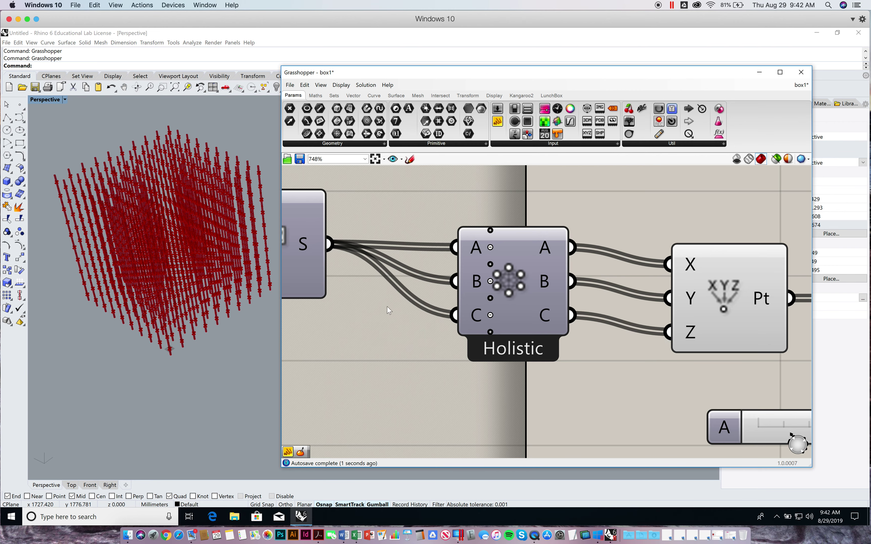
{"action": "right_click_drag", "start_coordinate": [190, 293], "coordinate": [202, 279]}
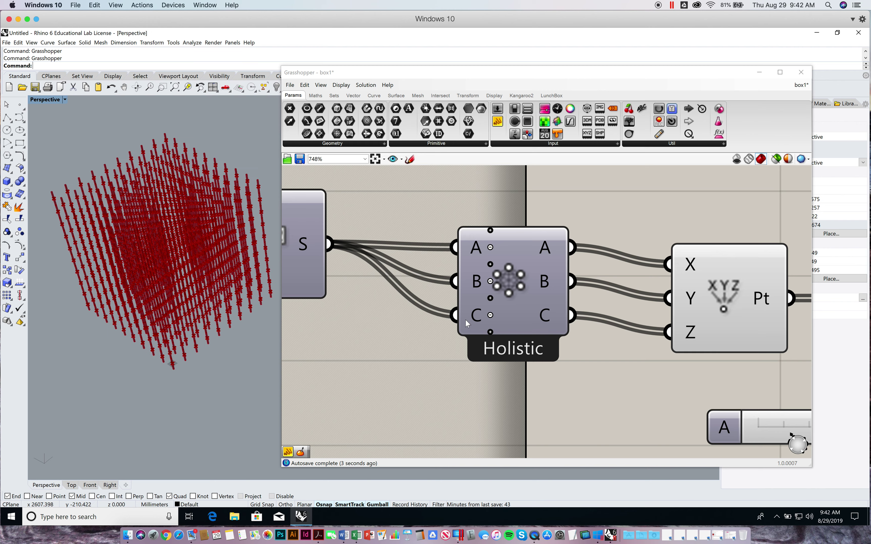
{"action": "scroll", "coordinate": [513, 322], "scroll_direction": "down", "scroll_amount": 1}
{"action": "scroll", "coordinate": [514, 321], "scroll_direction": "down", "scroll_amount": 5}
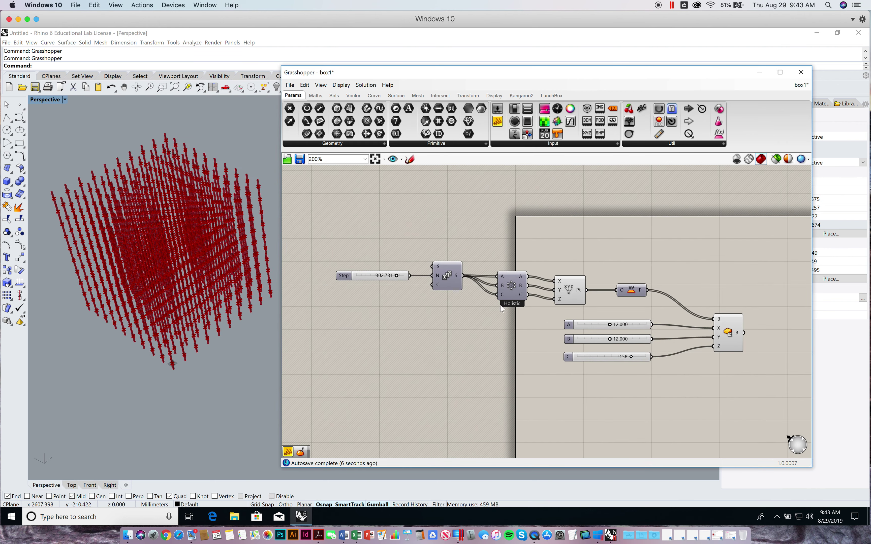
{"action": "right_click_drag", "start_coordinate": [167, 279], "coordinate": [128, 272]}
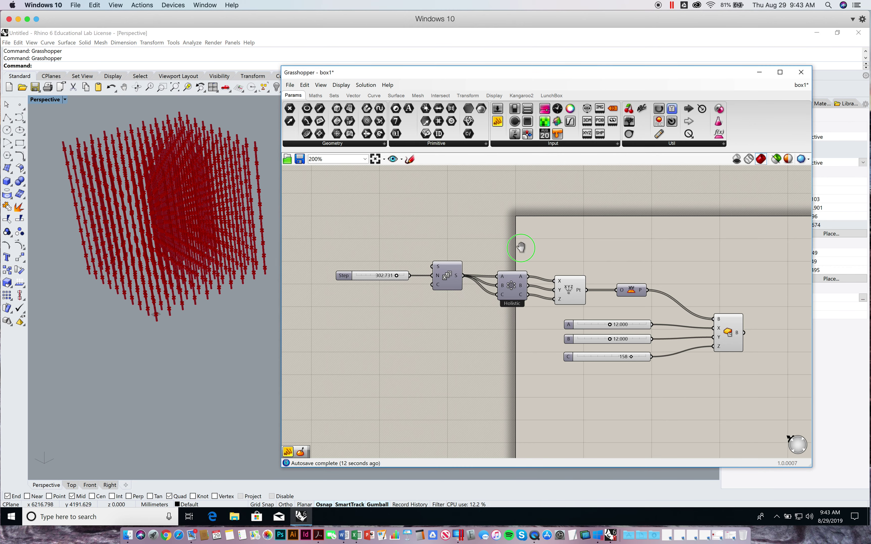
{"action": "right_click_drag", "start_coordinate": [497, 245], "coordinate": [518, 251]}
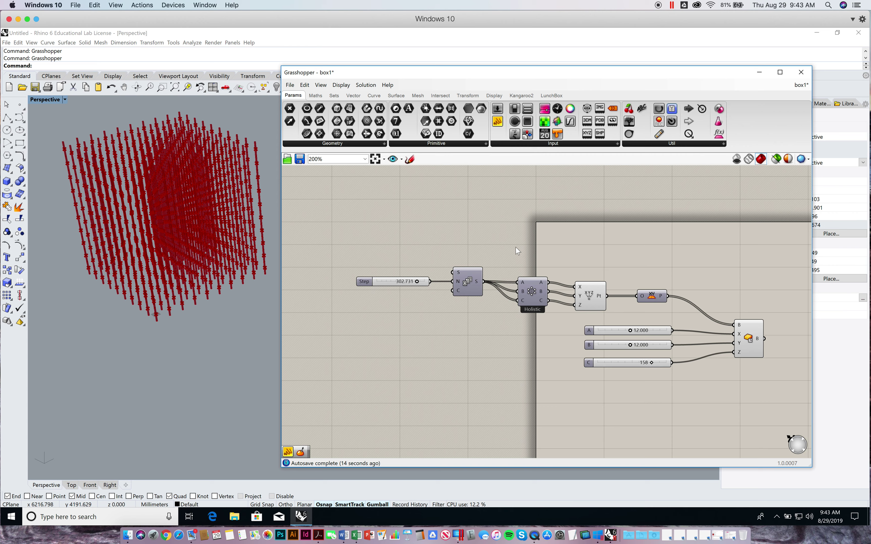